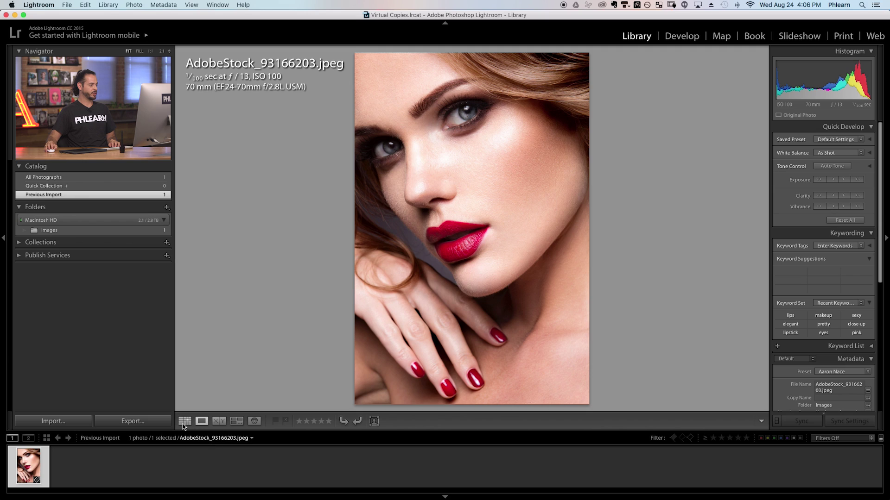
Show the library as a grid and create two virtual copies of the original portrait photo.
{"action": "left_click", "coordinate": [184, 422]}
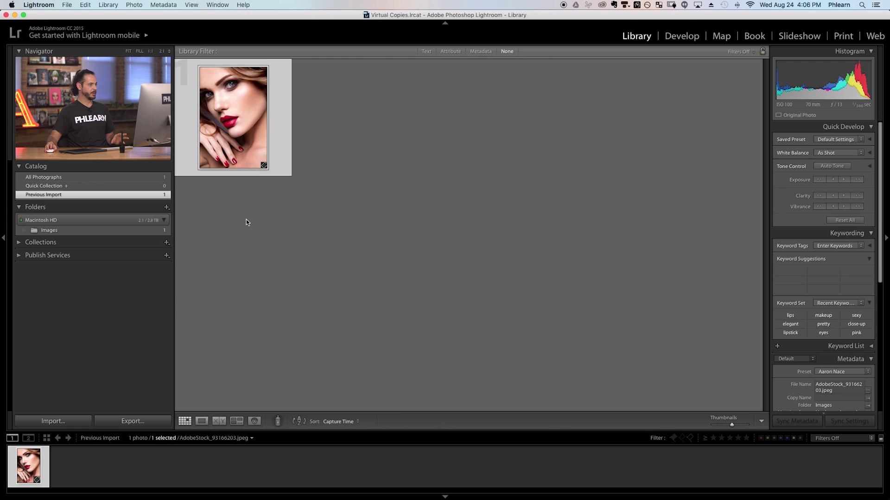
{"action": "right_click", "coordinate": [242, 98]}
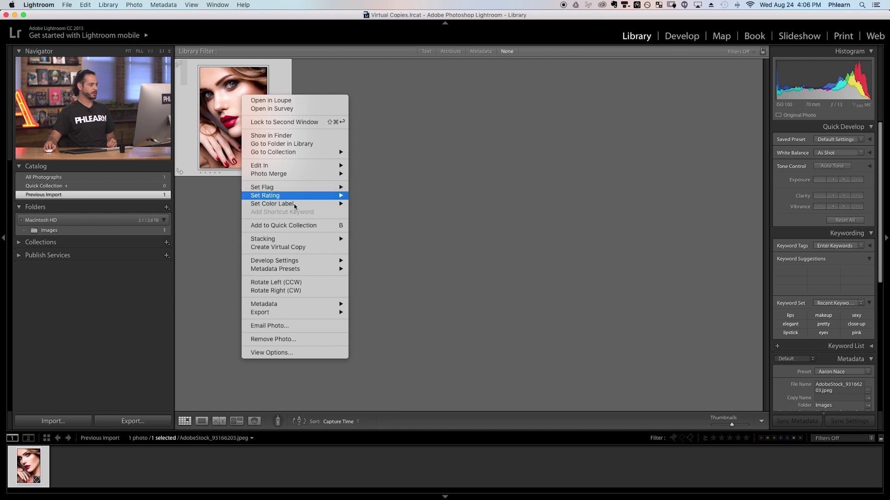
{"action": "left_click", "coordinate": [301, 248]}
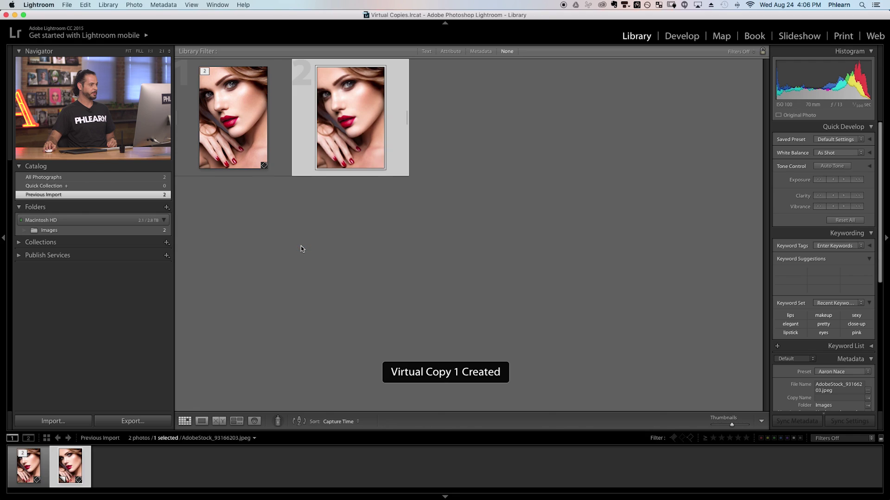
{"action": "left_click", "coordinate": [248, 120]}
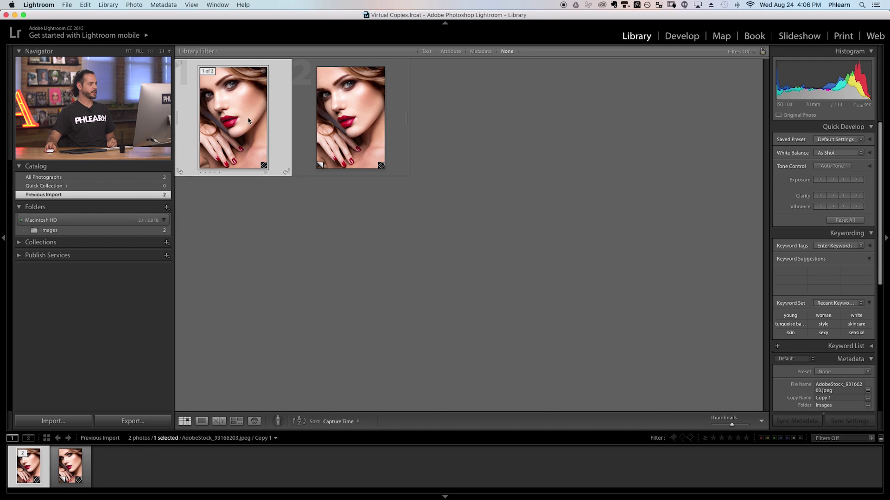
{"action": "right_click", "coordinate": [248, 123]}
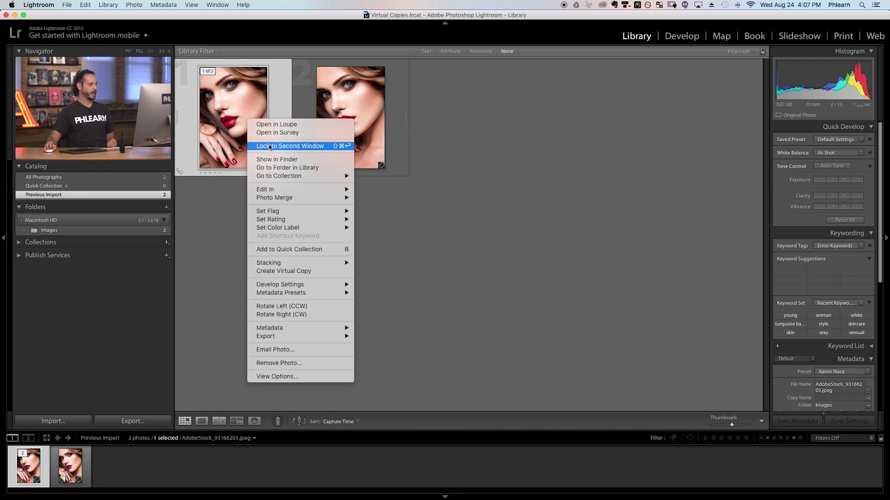
{"action": "left_click", "coordinate": [306, 272]}
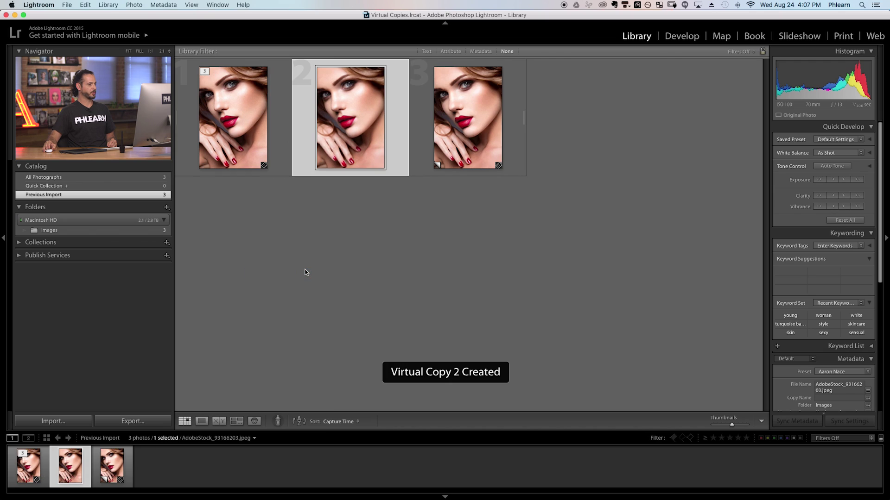
Reveal the original portrait's file in Finder, close the other Finder windows, examine the Images folder, and return to Lightroom.
{"action": "left_click", "coordinate": [225, 121]}
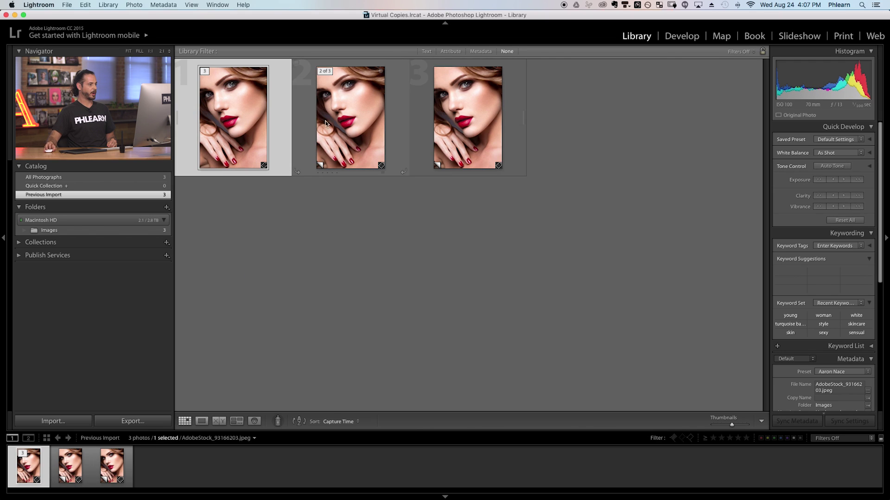
{"action": "right_click", "coordinate": [232, 122]}
{"action": "left_click", "coordinate": [275, 160]}
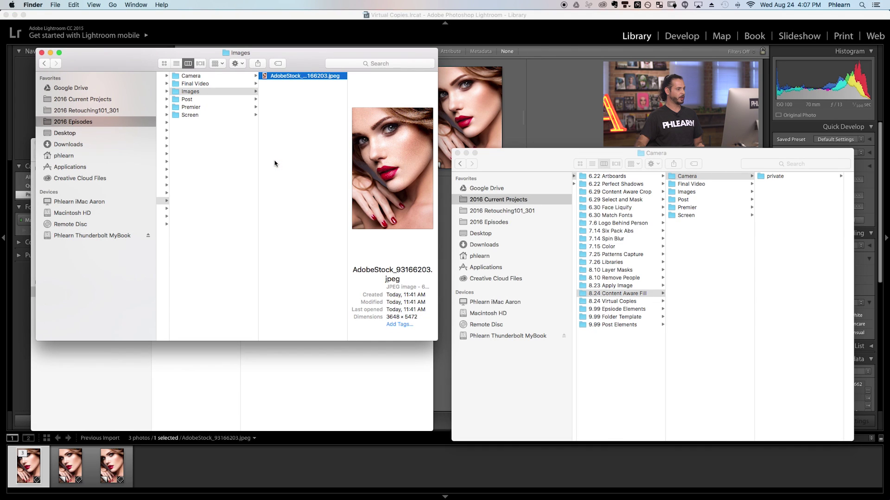
{"action": "left_click", "coordinate": [457, 154]}
{"action": "left_click", "coordinate": [389, 345]}
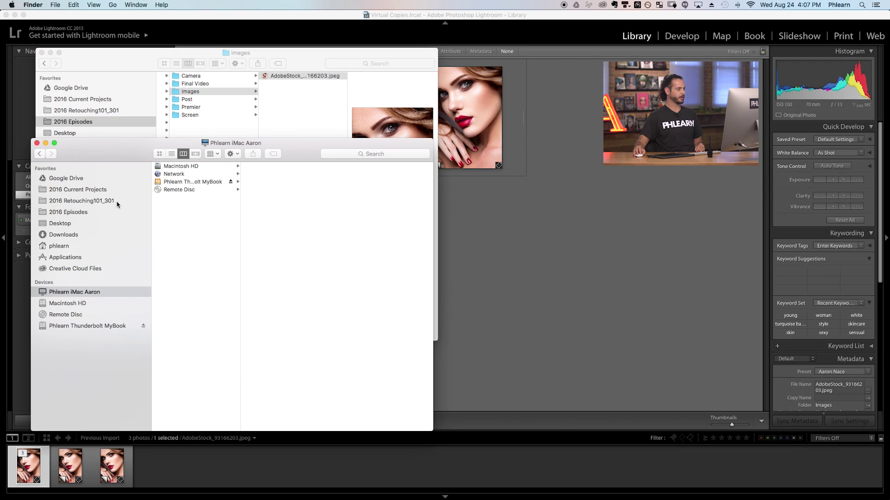
{"action": "left_click", "coordinate": [36, 142]}
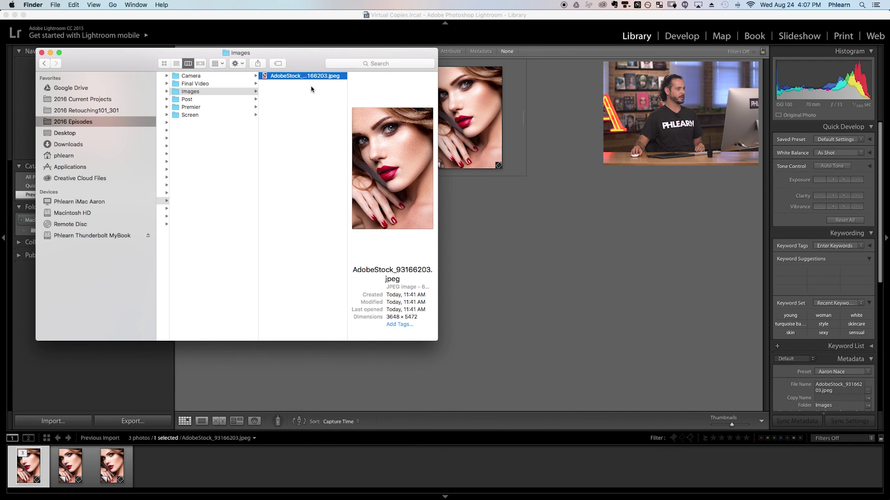
{"action": "left_click_drag", "start_coordinate": [302, 62], "coordinate": [484, 165]}
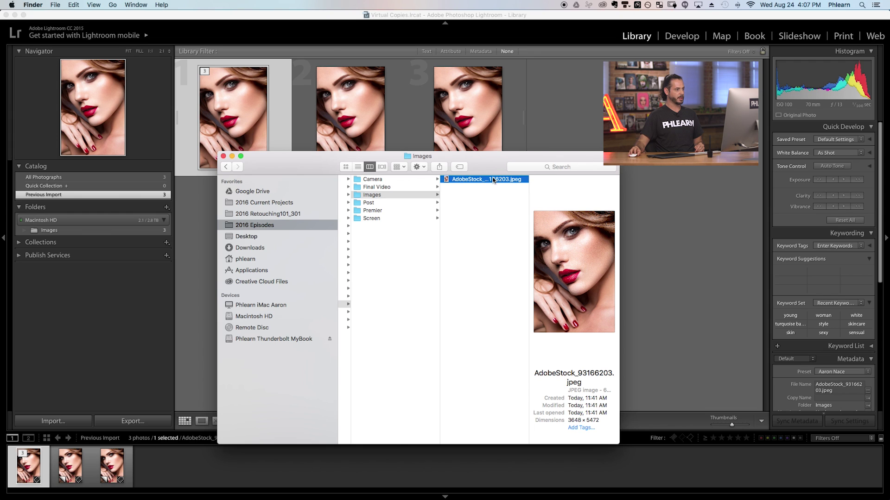
{"action": "left_click", "coordinate": [569, 128]}
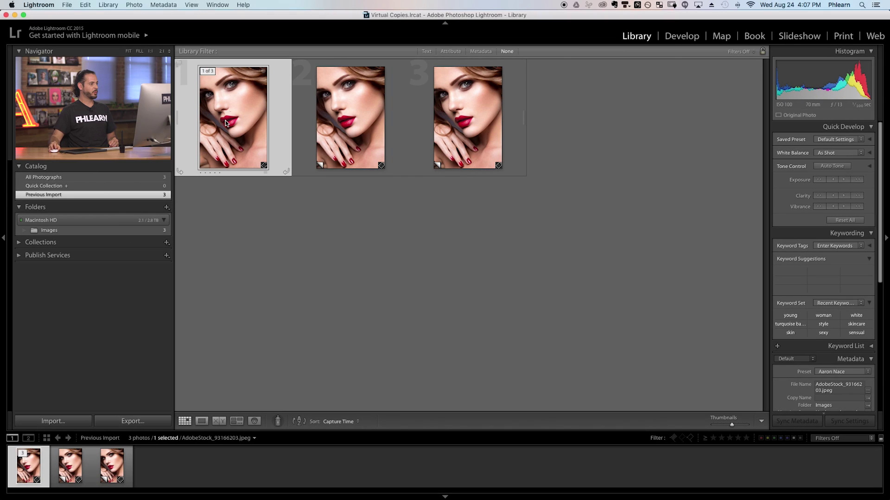
Open the second photo, Copy 2, for developing and convert it to black and white.
{"action": "left_click", "coordinate": [348, 120]}
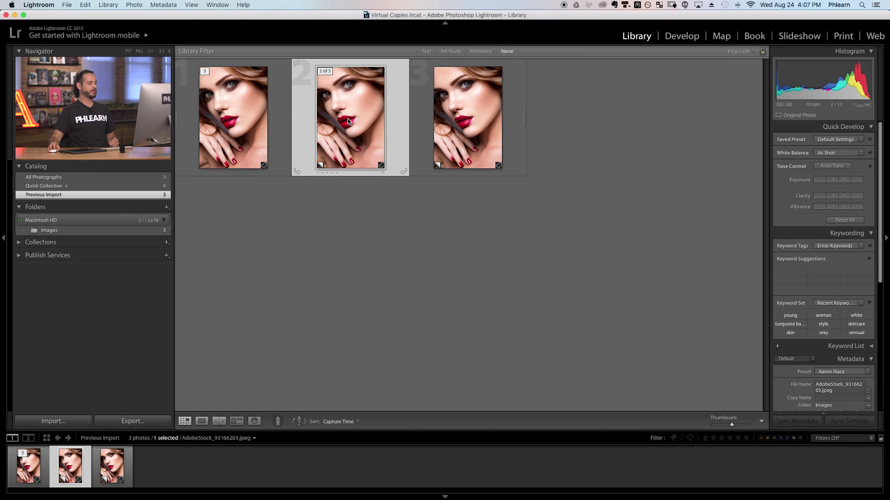
{"action": "left_click", "coordinate": [682, 36]}
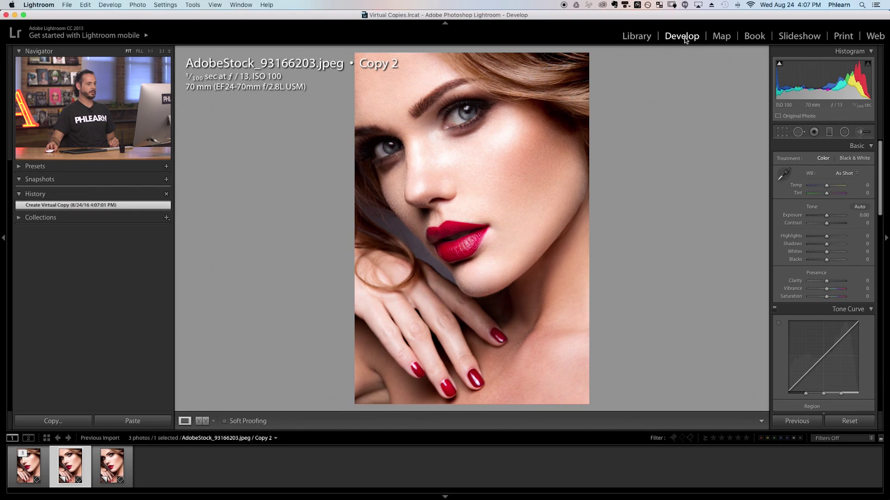
{"action": "left_click", "coordinate": [852, 159]}
Set Copy 2's black-and-white mix to Red +10, Orange -12, Green -24, Aqua -1, Blue +22 and Purple -13, and return to the library.
{"action": "scroll", "coordinate": [841, 183], "scroll_direction": "down", "scroll_amount": 10}
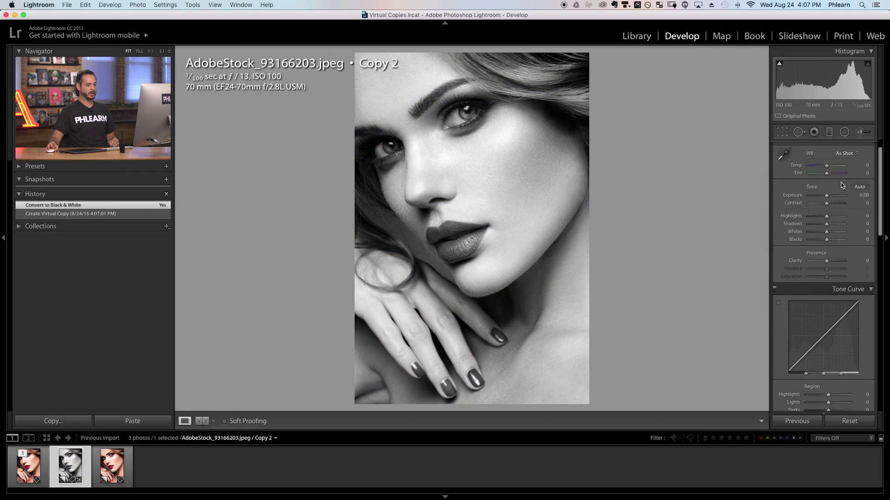
{"action": "scroll", "coordinate": [840, 183], "scroll_direction": "down", "scroll_amount": 4}
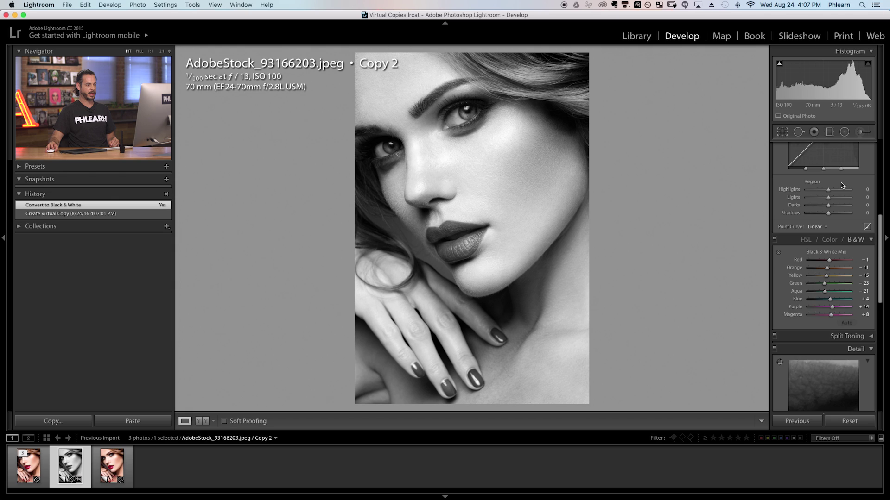
{"action": "left_click_drag", "start_coordinate": [830, 219], "coordinate": [827, 269]}
{"action": "scroll", "coordinate": [815, 259], "scroll_direction": "down", "scroll_amount": 2}
{"action": "scroll", "coordinate": [801, 252], "scroll_direction": "up", "scroll_amount": 2}
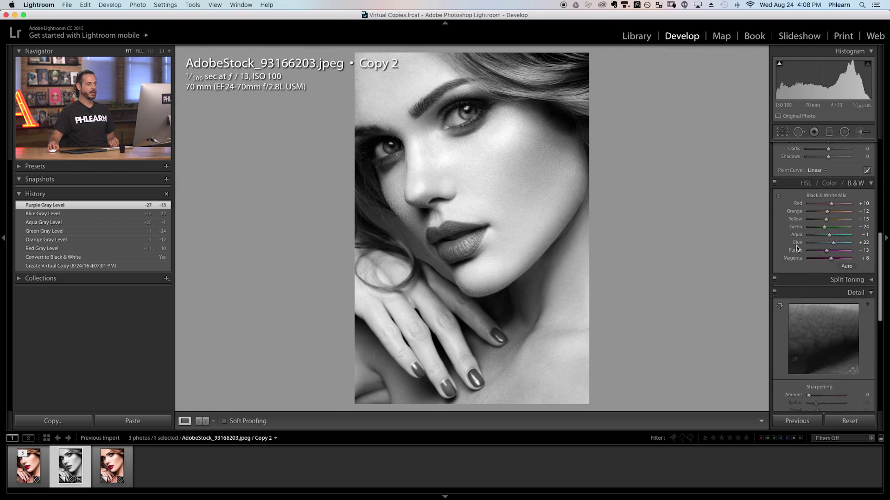
{"action": "left_click", "coordinate": [637, 37]}
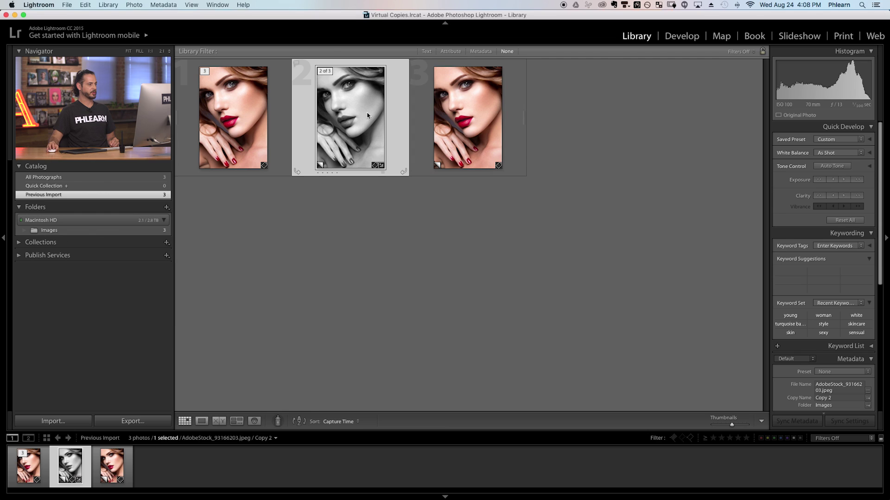
Raise the contrast of the black-and-white Copy 2 to +59 and return to the library grid.
{"action": "left_click", "coordinate": [678, 36]}
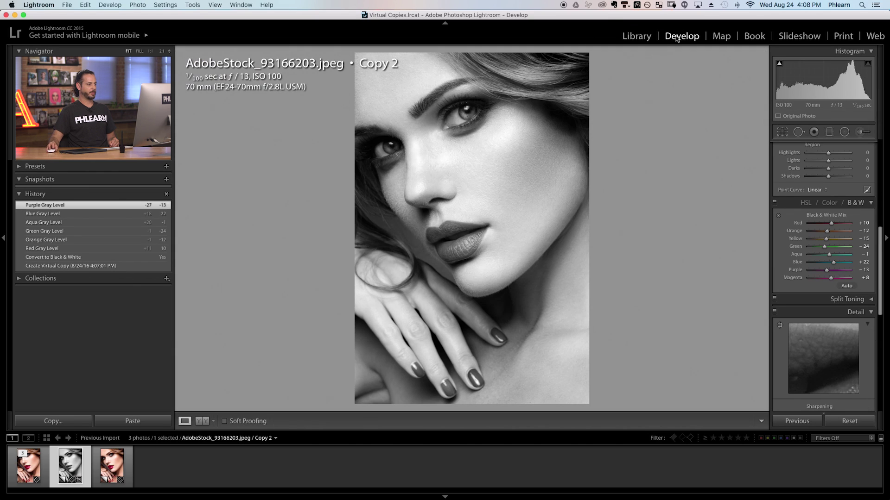
{"action": "scroll", "coordinate": [844, 202], "scroll_direction": "up", "scroll_amount": 10}
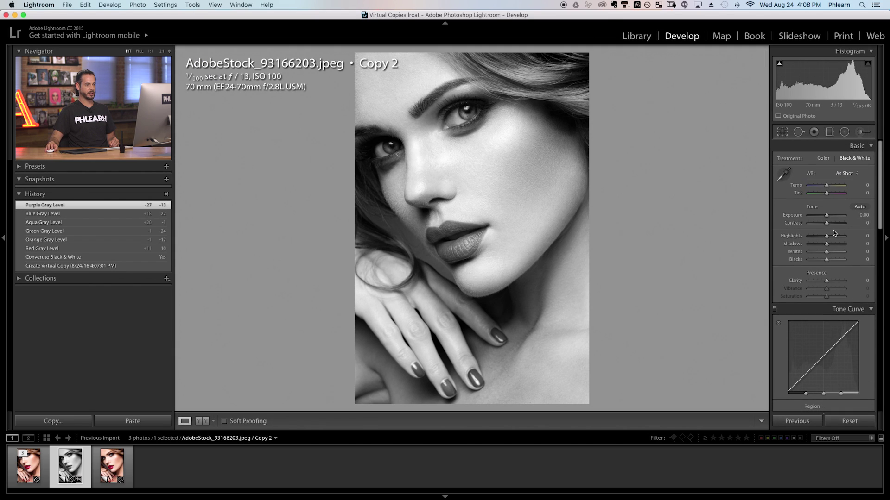
{"action": "left_click_drag", "start_coordinate": [829, 224], "coordinate": [839, 225]}
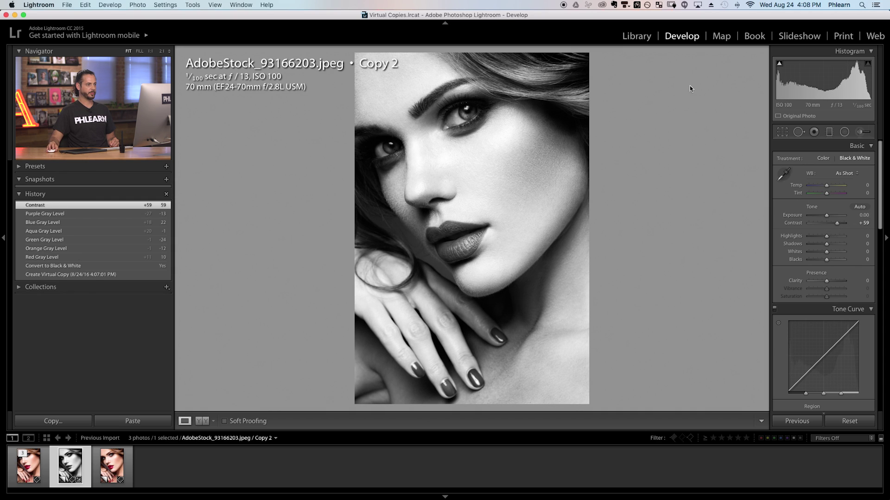
{"action": "left_click", "coordinate": [646, 41]}
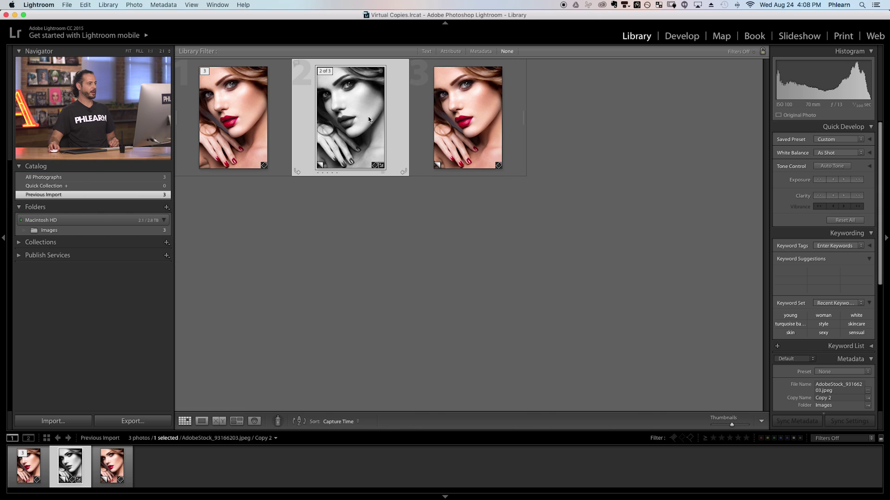
Open the third photo, Copy 1, for developing and convert it to black and white.
{"action": "left_click", "coordinate": [478, 112]}
{"action": "left_click", "coordinate": [677, 41]}
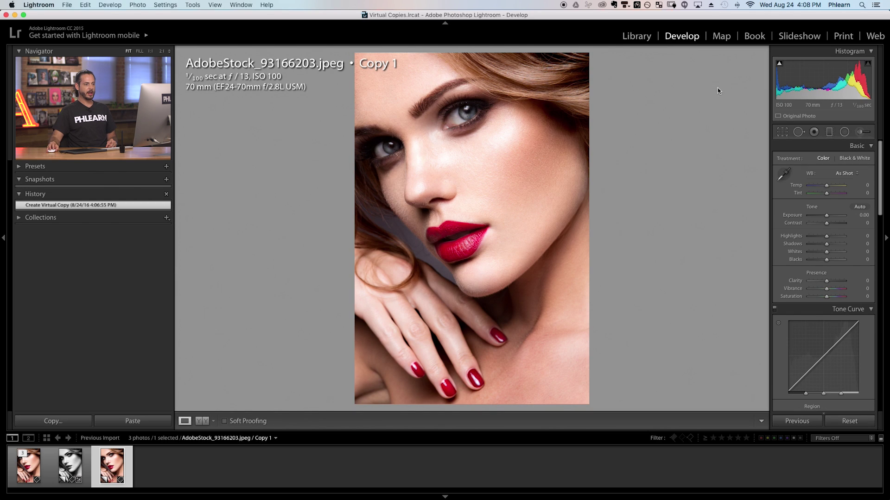
{"action": "left_click", "coordinate": [849, 162]}
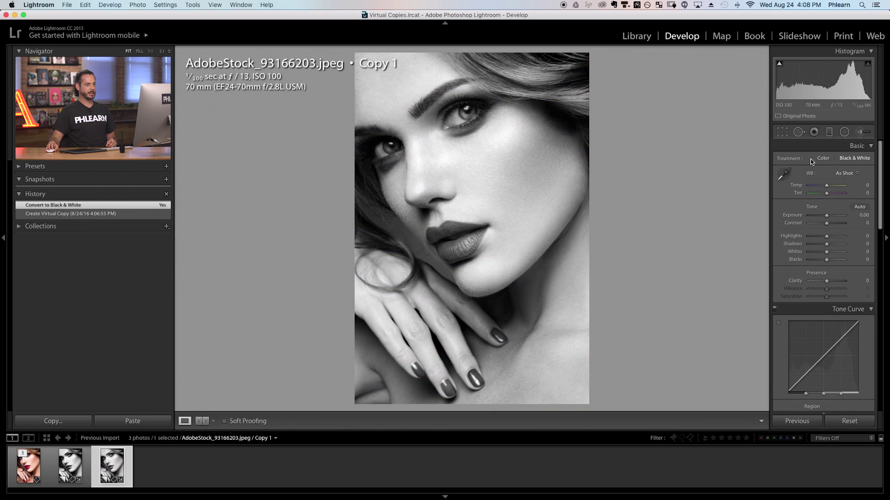
Split-tone Copy 1 with highlights at hue 32 and saturation 29, and shadows at hue 30 and saturation 43.
{"action": "scroll", "coordinate": [810, 160], "scroll_direction": "down", "scroll_amount": 10}
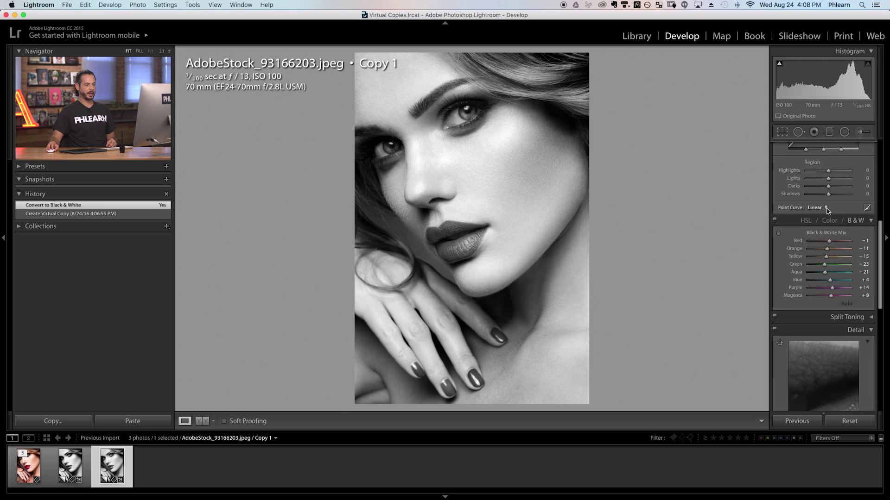
{"action": "scroll", "coordinate": [828, 211], "scroll_direction": "down", "scroll_amount": 2}
{"action": "left_click", "coordinate": [869, 291]}
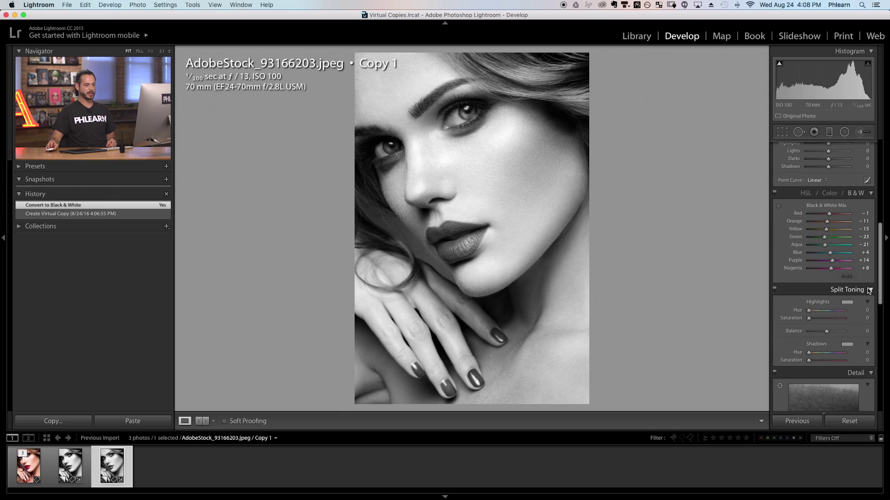
{"action": "mouse_move", "coordinate": [814, 317]}
{"action": "left_mouse_down"}
{"action": "mouse_move", "coordinate": [810, 309]}
{"action": "mouse_move", "coordinate": [820, 318]}
{"action": "mouse_move", "coordinate": [825, 307]}
{"action": "mouse_move", "coordinate": [817, 302]}
{"action": "mouse_move", "coordinate": [848, 302]}
{"action": "mouse_move", "coordinate": [811, 301]}
{"action": "left_mouse_up"}
{"action": "scroll", "coordinate": [820, 317], "scroll_direction": "down", "scroll_amount": 3}
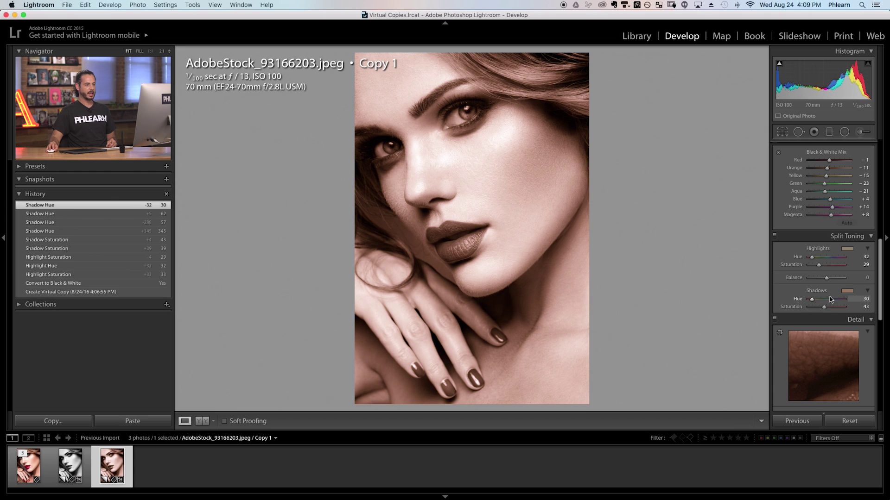
Refine Copy 1's split-toning shadows to hue 29 and saturation 22, return to the library grid, and deselect all photos.
{"action": "left_click", "coordinate": [846, 291]}
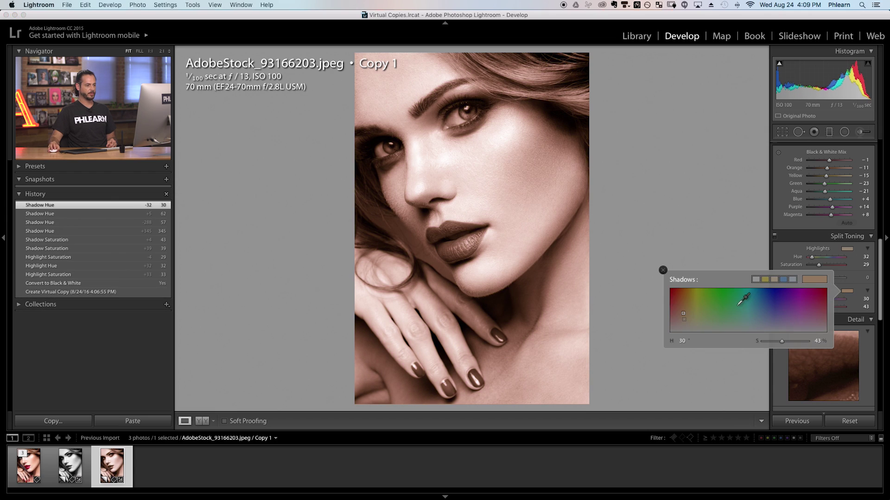
{"action": "left_click_drag", "start_coordinate": [682, 315], "coordinate": [682, 303]}
{"action": "left_click", "coordinate": [663, 271]}
{"action": "left_click_drag", "start_coordinate": [833, 307], "coordinate": [815, 312]}
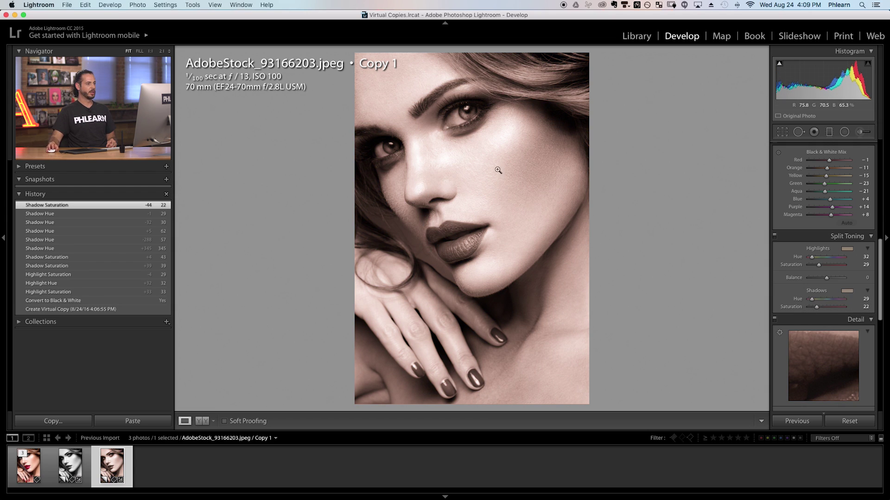
{"action": "left_click", "coordinate": [635, 39]}
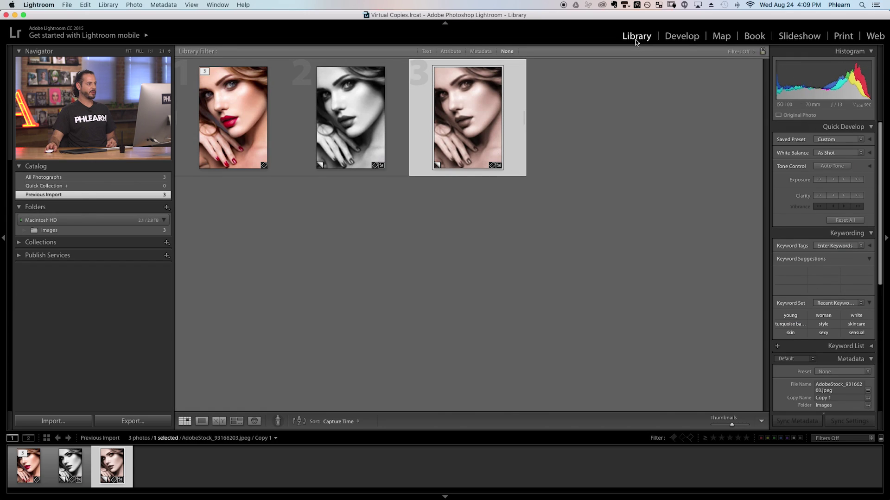
{"action": "left_click", "coordinate": [603, 130]}
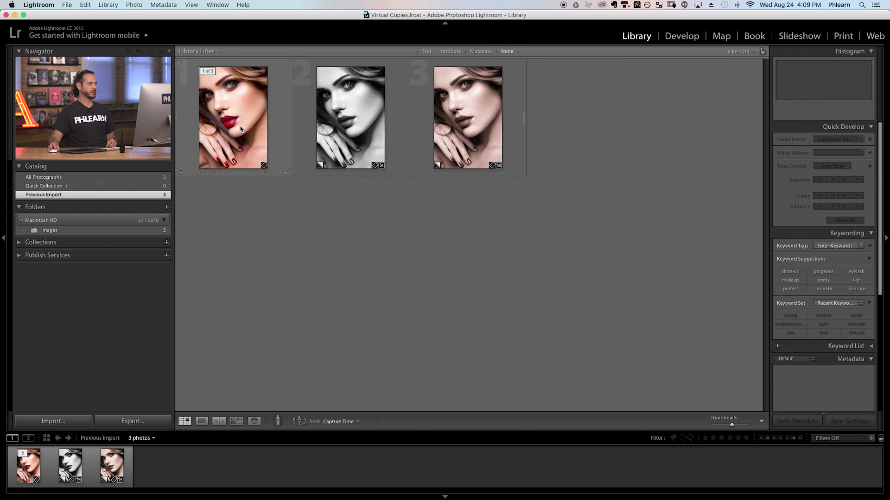
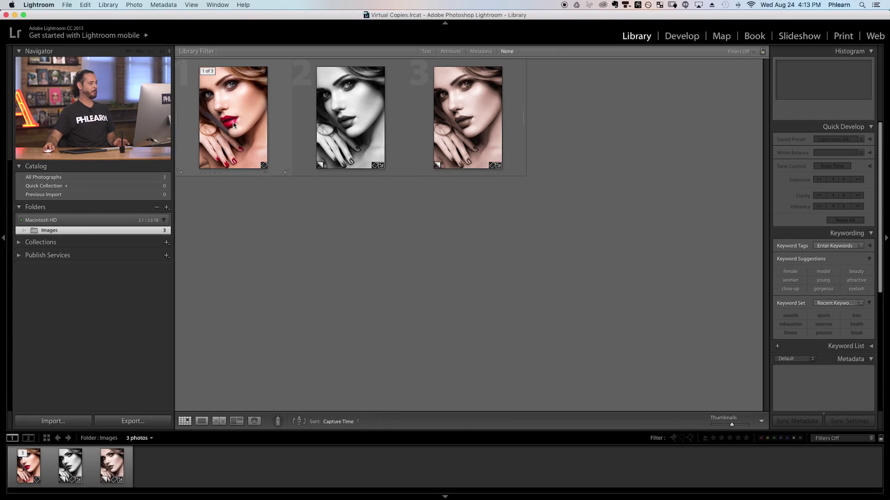
{"action": "left_click", "coordinate": [361, 148]}
{"action": "left_click", "coordinate": [457, 103]}
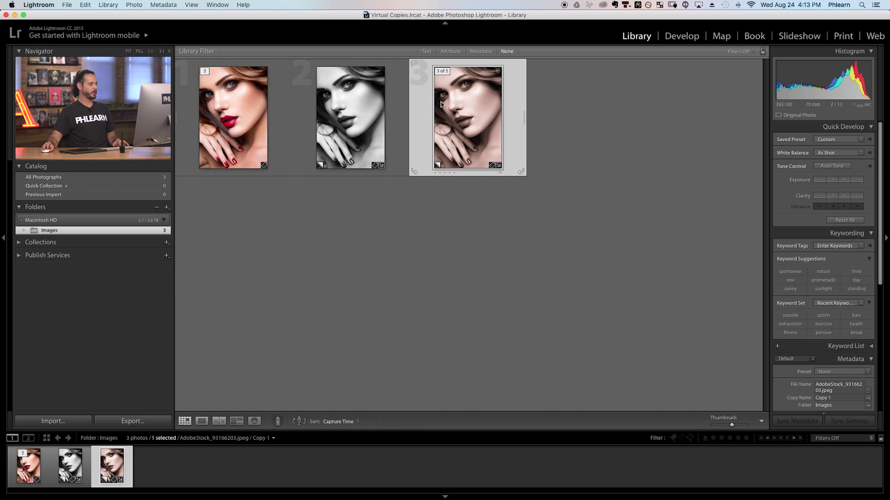
{"action": "left_click", "coordinate": [352, 243]}
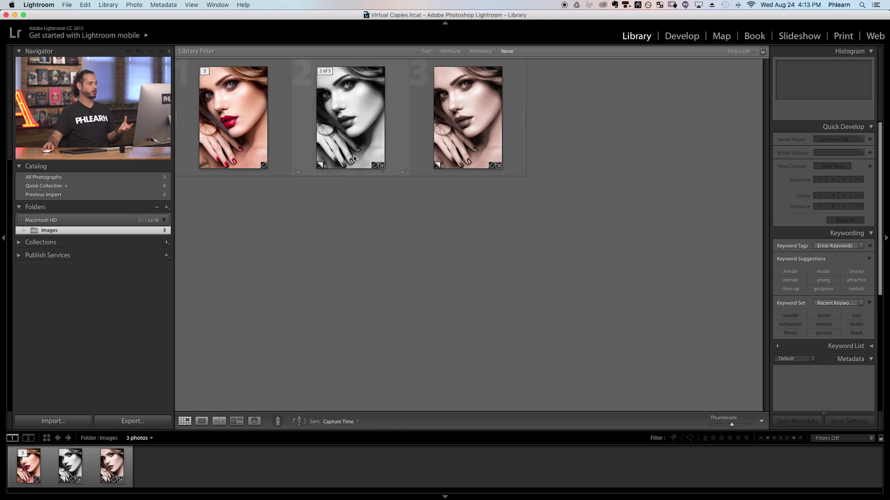
Import only AdobeStock_118768714.jpeg from the 8.23 Apply Image project's Images folder and show all photographs in the catalog.
{"action": "left_click", "coordinate": [51, 421]}
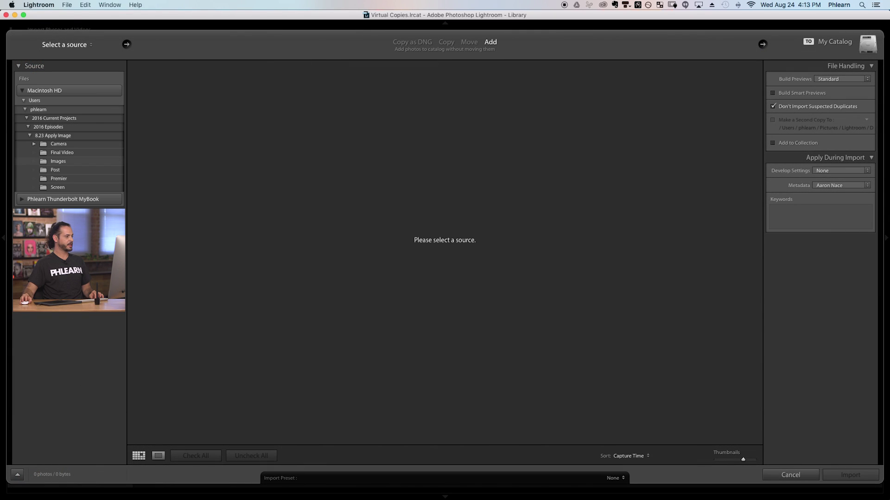
{"action": "left_click", "coordinate": [71, 160]}
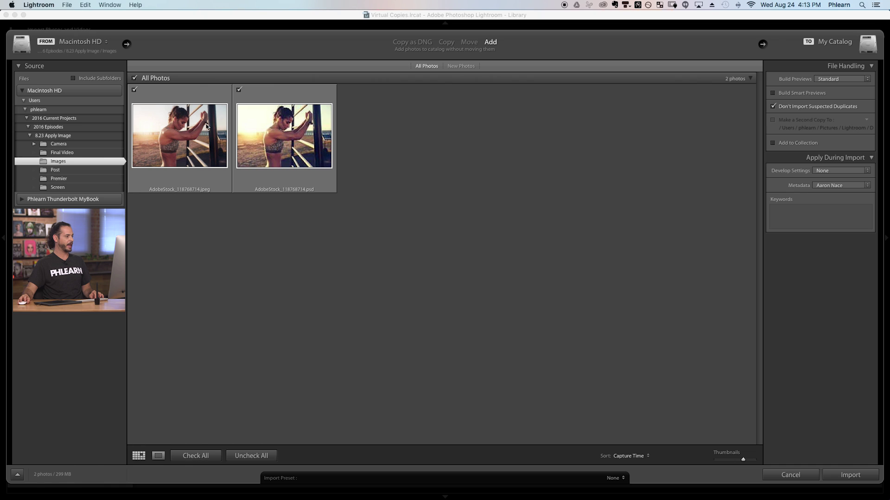
{"action": "left_click", "coordinate": [239, 90]}
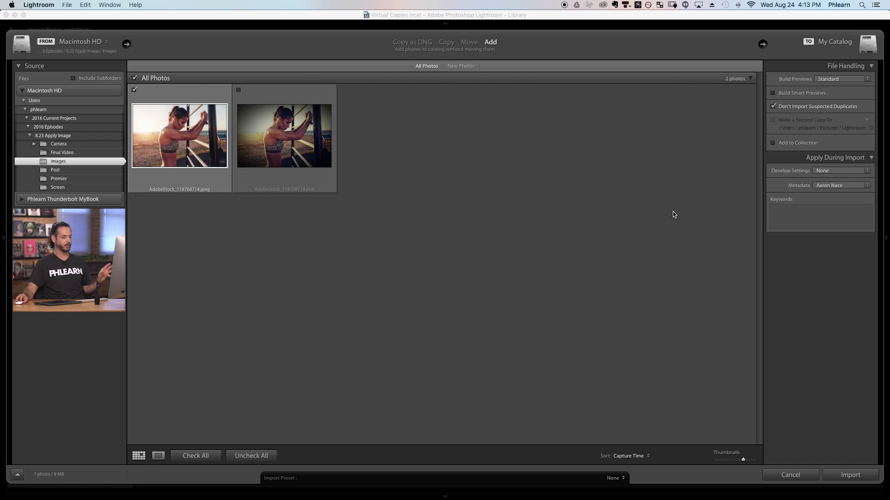
{"action": "left_click", "coordinate": [848, 476]}
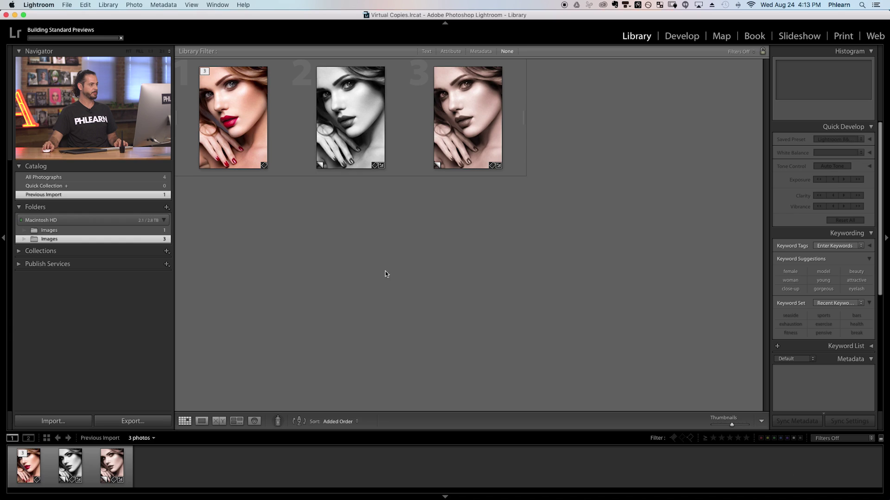
{"action": "left_click", "coordinate": [132, 180]}
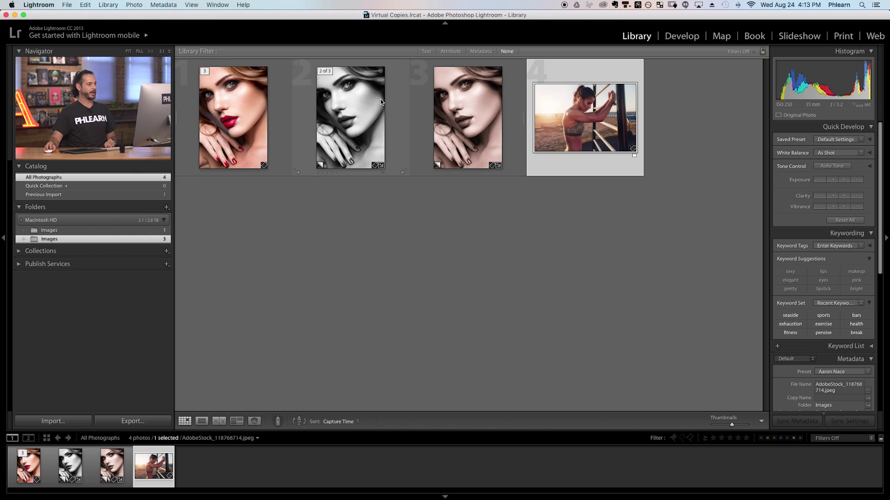
Create two virtual copies of the imported athlete photo and deselect all photos.
{"action": "right_click", "coordinate": [577, 113]}
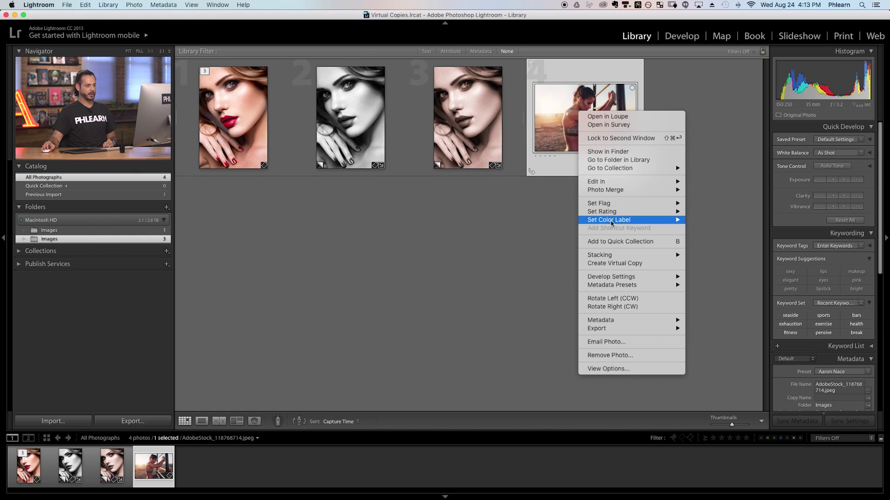
{"action": "left_click", "coordinate": [610, 263]}
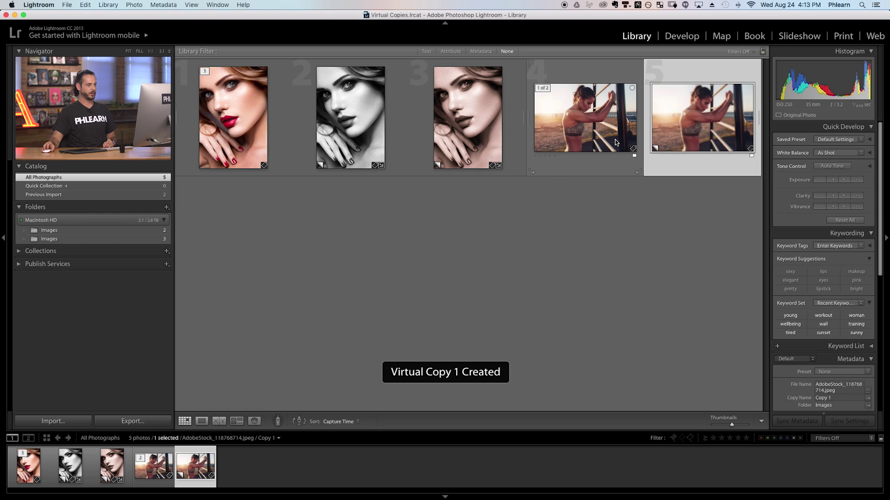
{"action": "right_click", "coordinate": [590, 115]}
{"action": "left_click", "coordinate": [557, 123]}
{"action": "left_click", "coordinate": [562, 122]}
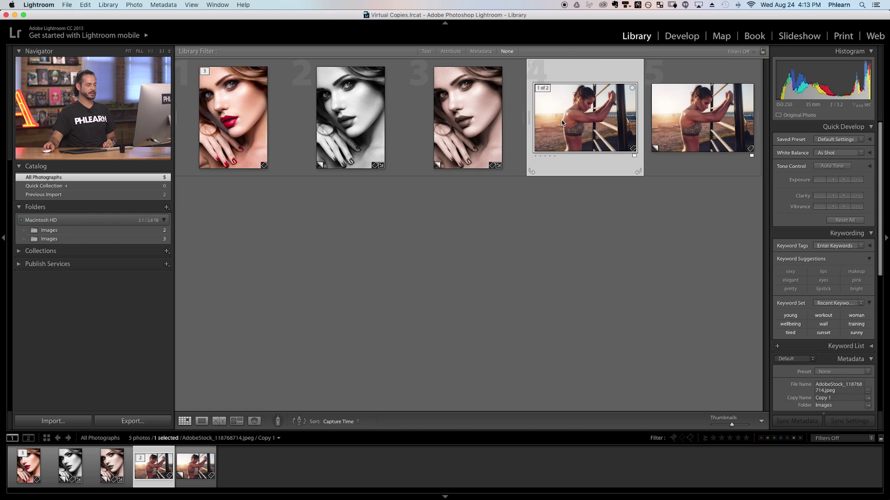
{"action": "right_click", "coordinate": [562, 123]}
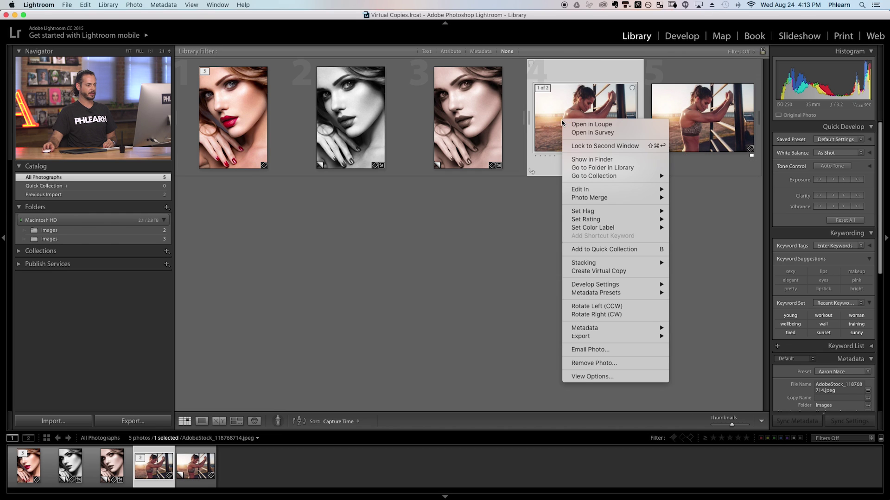
{"action": "left_click", "coordinate": [612, 271]}
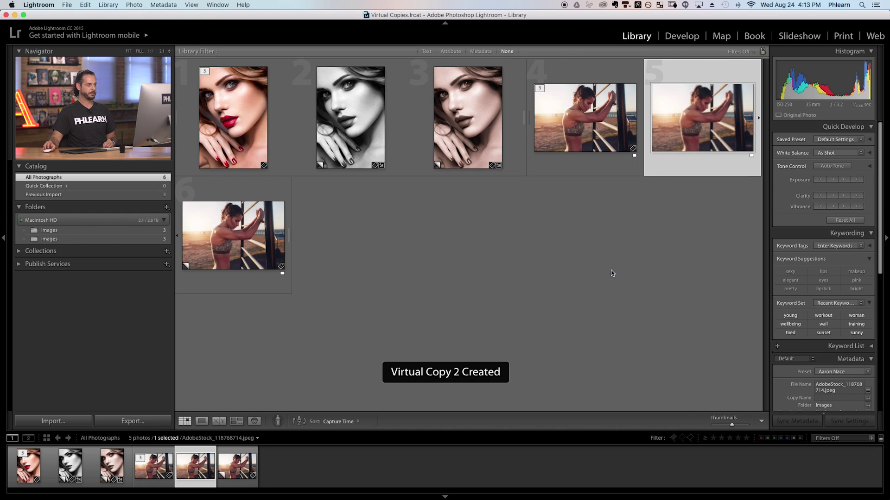
{"action": "left_click", "coordinate": [569, 234]}
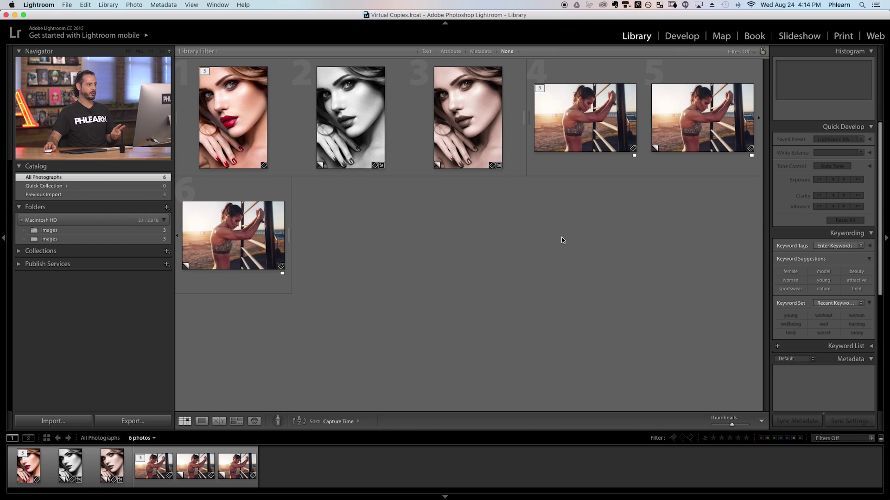
Synchronize all develop settings from the black-and-white portrait to the fifth photo, an athlete virtual copy, and deselect all photos.
{"action": "left_click", "coordinate": [353, 116]}
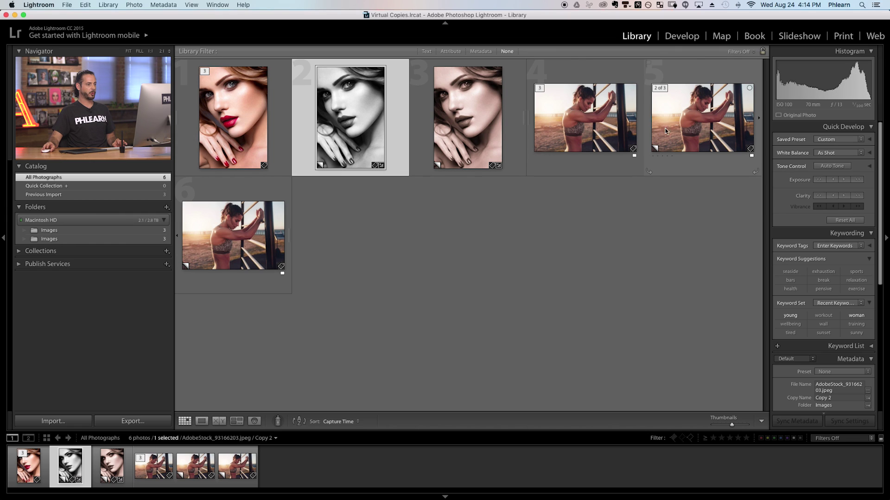
{"action": "left_click", "coordinate": [688, 122], "text": "super"}
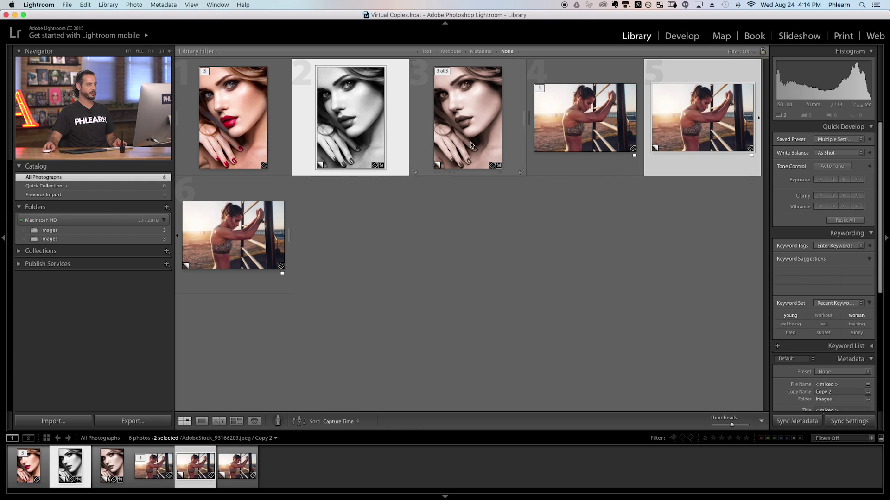
{"action": "left_click", "coordinate": [845, 422]}
{"action": "left_click", "coordinate": [406, 237]}
{"action": "left_click_drag", "start_coordinate": [495, 52], "coordinate": [376, 164]}
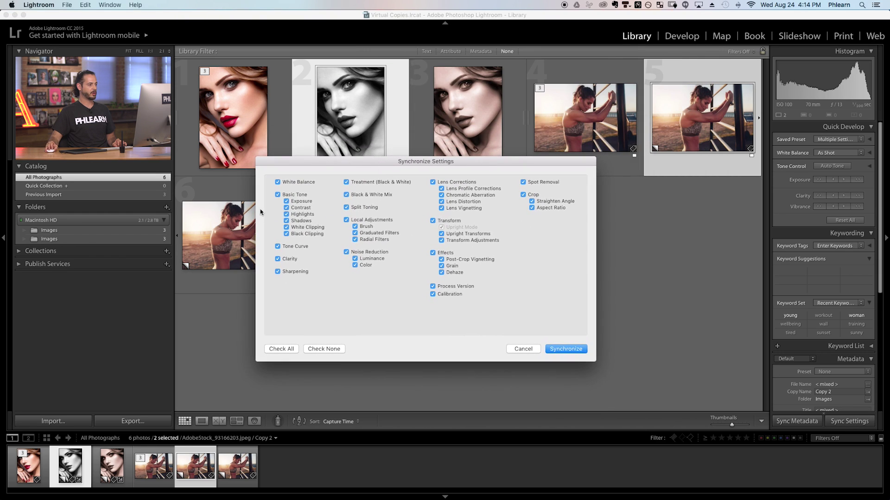
{"action": "left_click", "coordinate": [566, 350]}
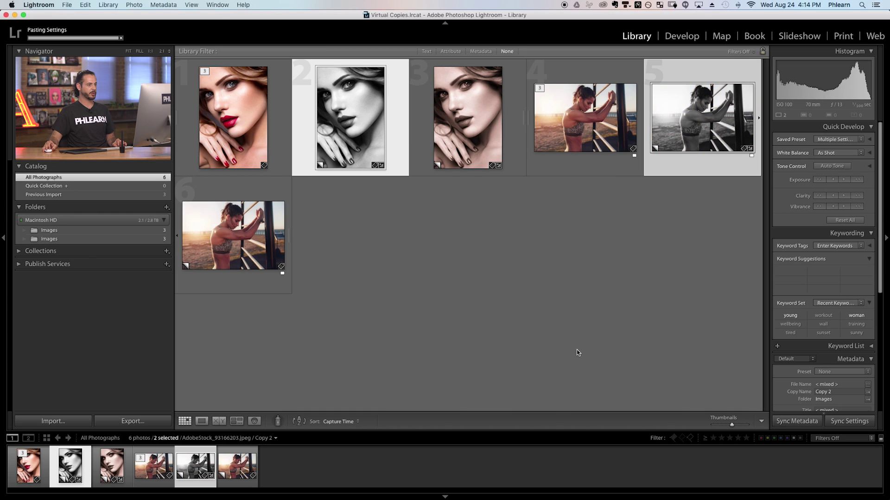
{"action": "left_click", "coordinate": [543, 285]}
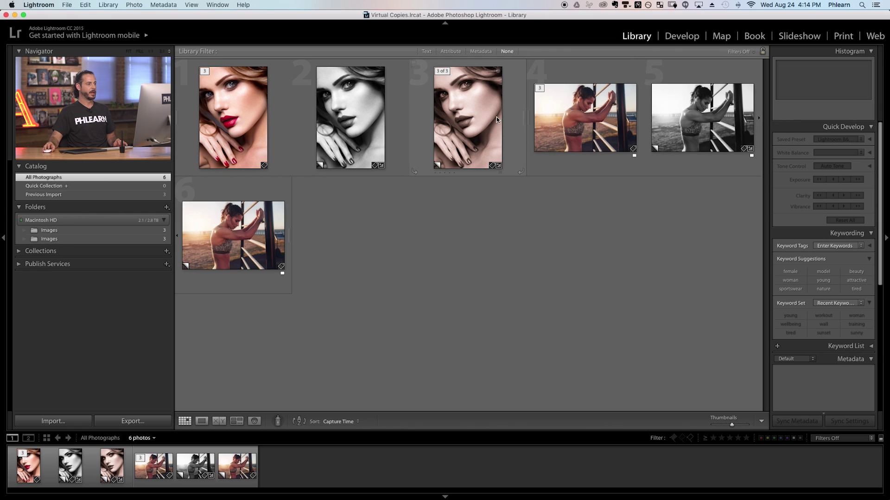
Synchronize all develop settings from the sepia portrait to the sixth photo, the athlete's Copy 1, and deselect all photos.
{"action": "left_click", "coordinate": [463, 117]}
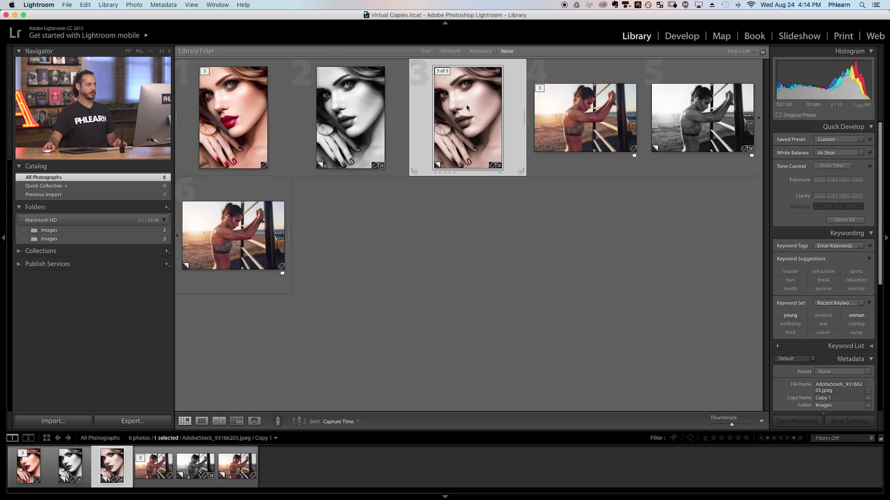
{"action": "left_click", "coordinate": [214, 245], "text": "super"}
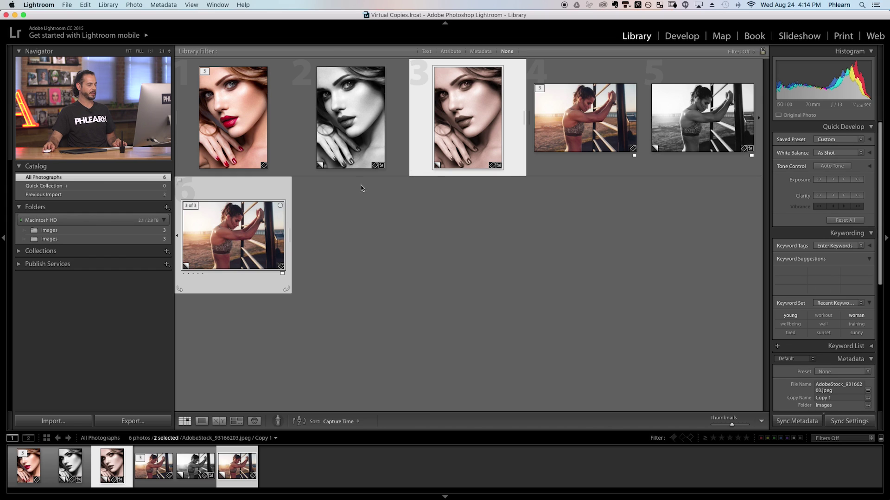
{"action": "left_click", "coordinate": [844, 423]}
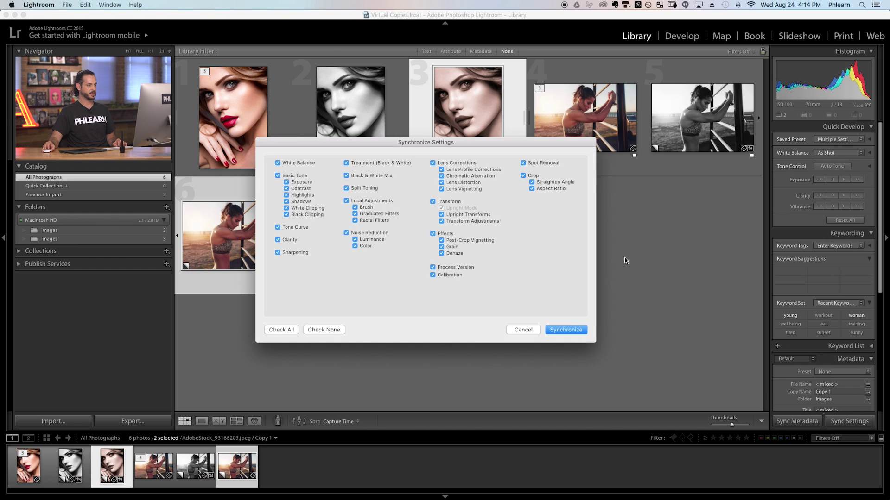
{"action": "left_click", "coordinate": [575, 330]}
{"action": "left_click", "coordinate": [468, 267]}
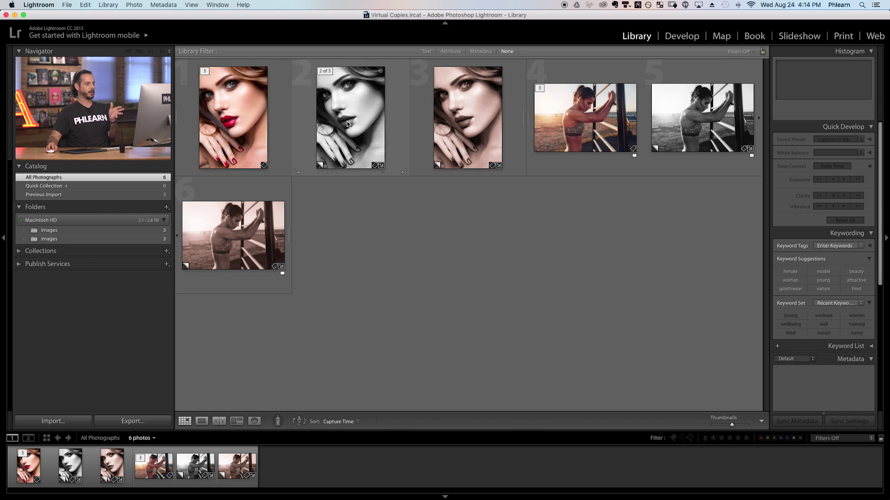
Revert the athlete's Copy 1 to its Create Virtual Copy history state, return to the library grid, and deselect all photos.
{"action": "left_click", "coordinate": [258, 235]}
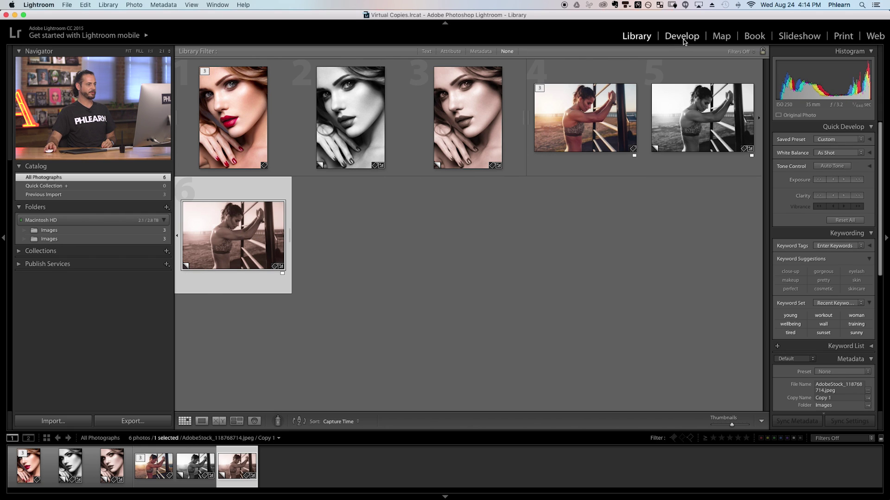
{"action": "left_click", "coordinate": [683, 38]}
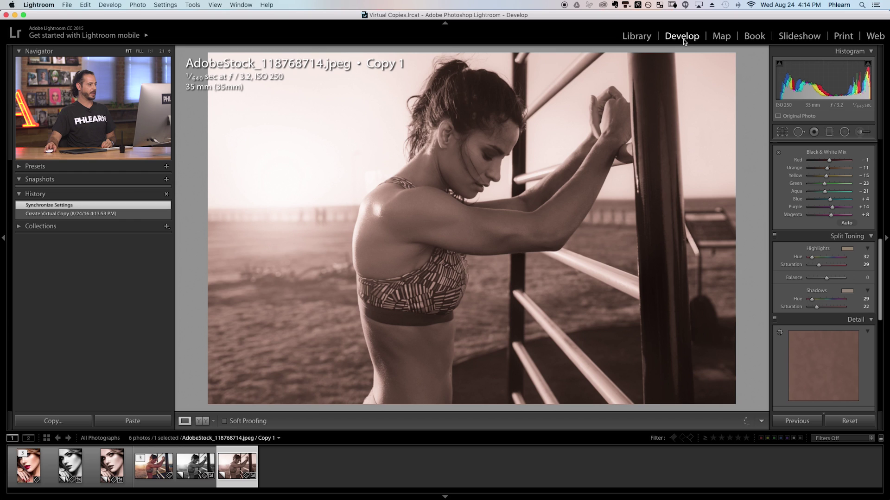
{"action": "left_click", "coordinate": [79, 214]}
{"action": "left_click", "coordinate": [87, 207]}
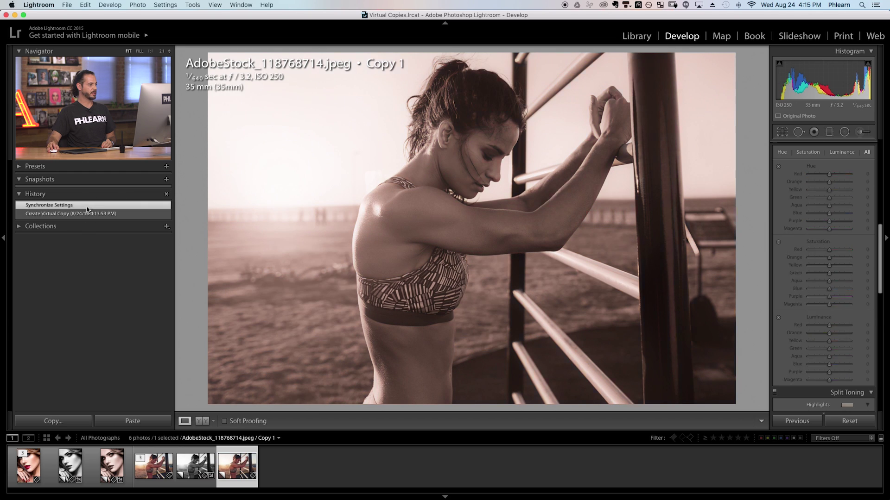
{"action": "left_click", "coordinate": [87, 212]}
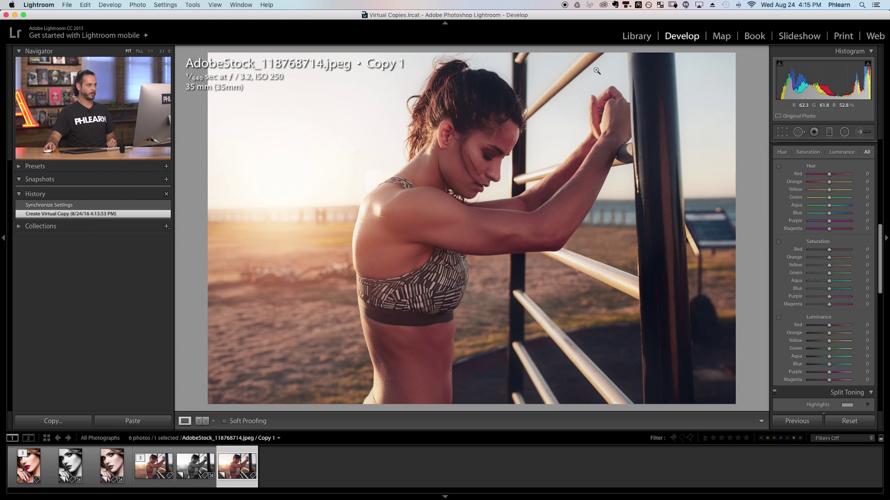
{"action": "key", "text": "g"}
{"action": "left_click", "coordinate": [486, 243]}
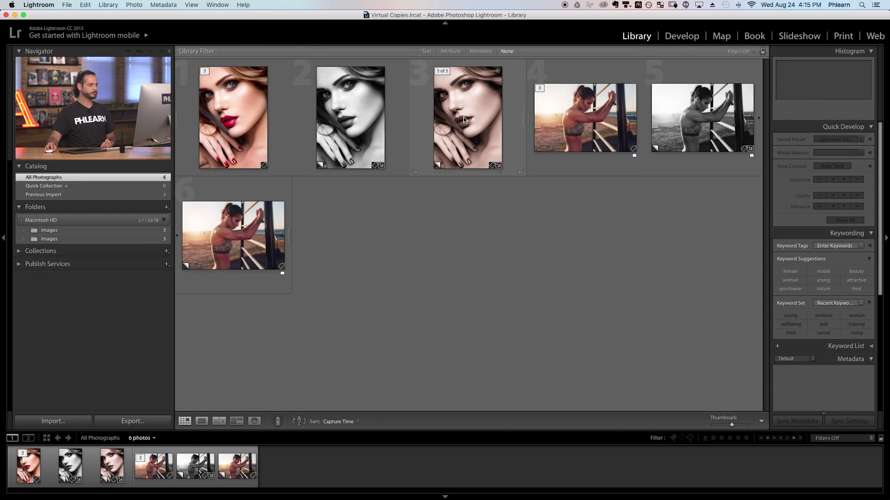
Create a develop preset named Sepia in User Presets from the sepia portrait, Copy 1, with all of its settings included.
{"action": "left_click", "coordinate": [460, 115]}
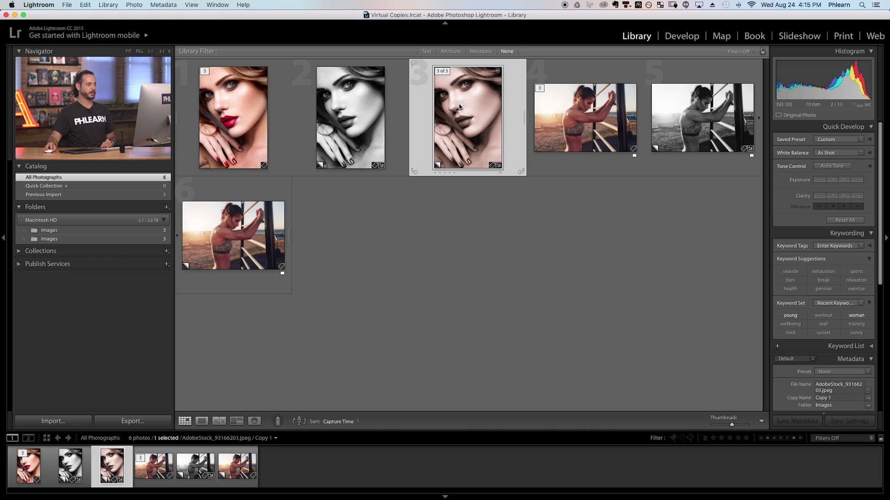
{"action": "left_click", "coordinate": [685, 39]}
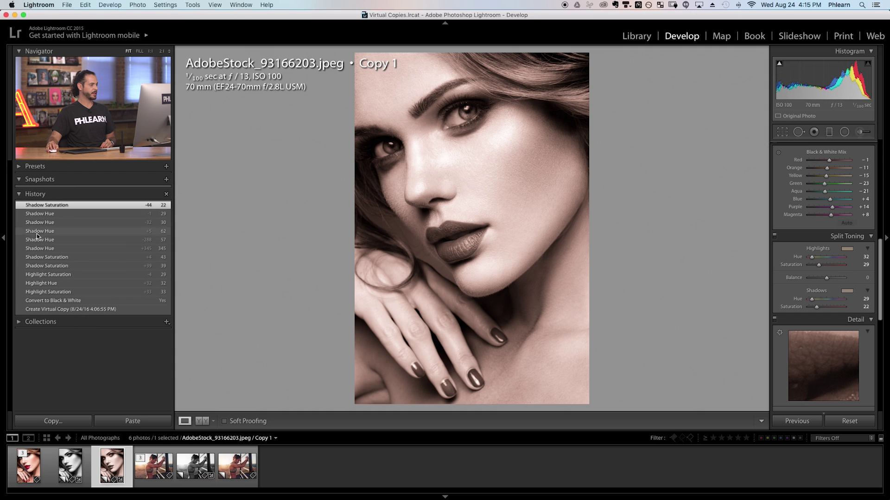
{"action": "left_click", "coordinate": [19, 193]}
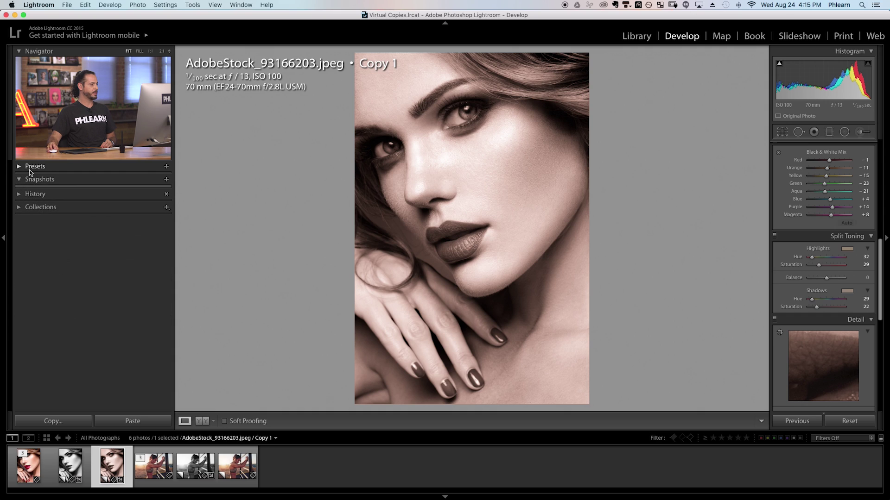
{"action": "left_click", "coordinate": [168, 166]}
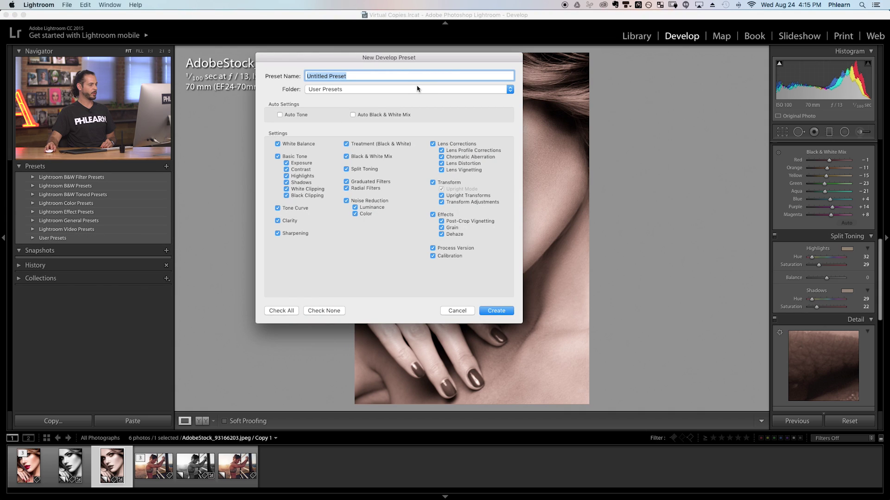
{"action": "left_click", "coordinate": [412, 89]}
{"action": "left_click", "coordinate": [413, 88]}
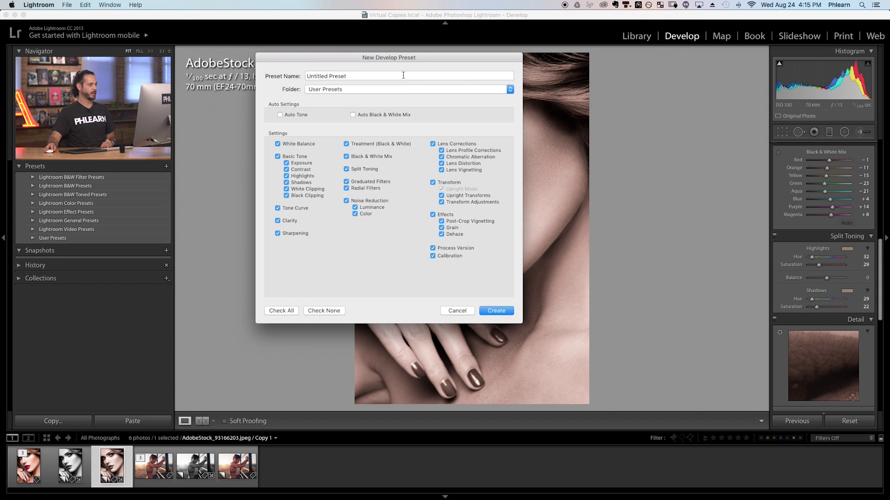
{"action": "type", "text": "Sepia"}
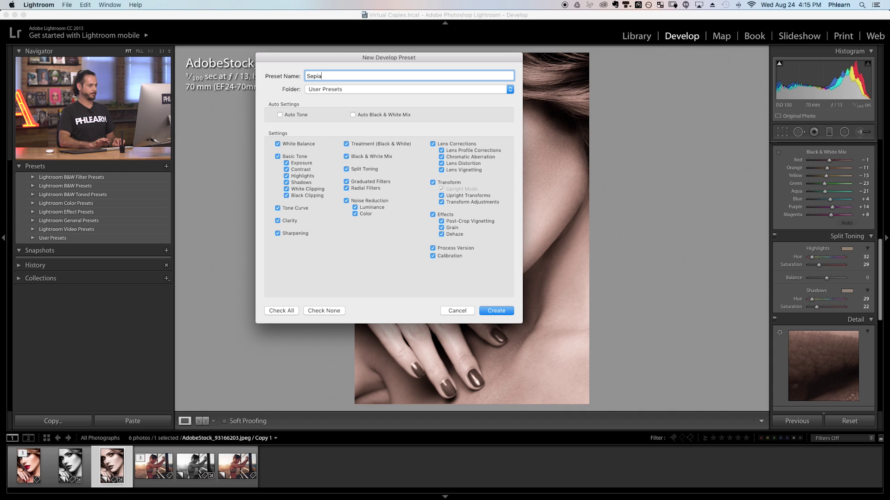
{"action": "key", "text": "Return"}
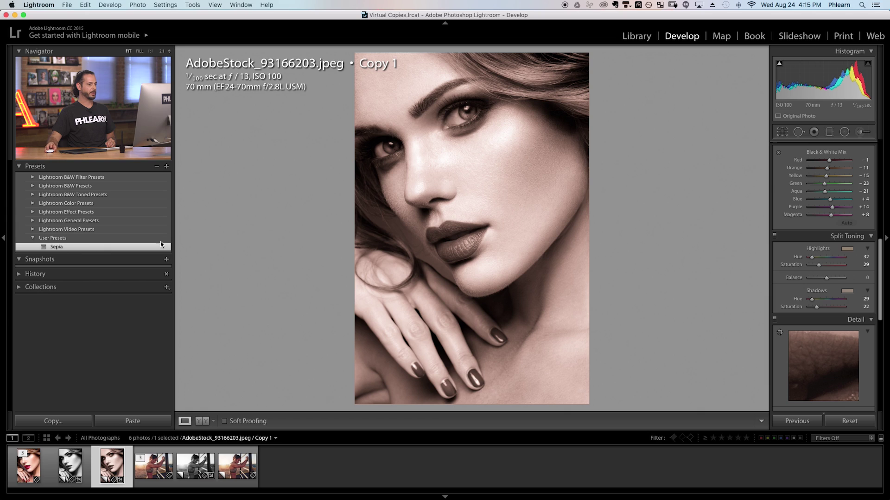
Apply the Sepia develop preset to the sixth photo, the athlete's Copy 1, return to the library grid, and deselect all photos.
{"action": "left_click", "coordinate": [642, 39]}
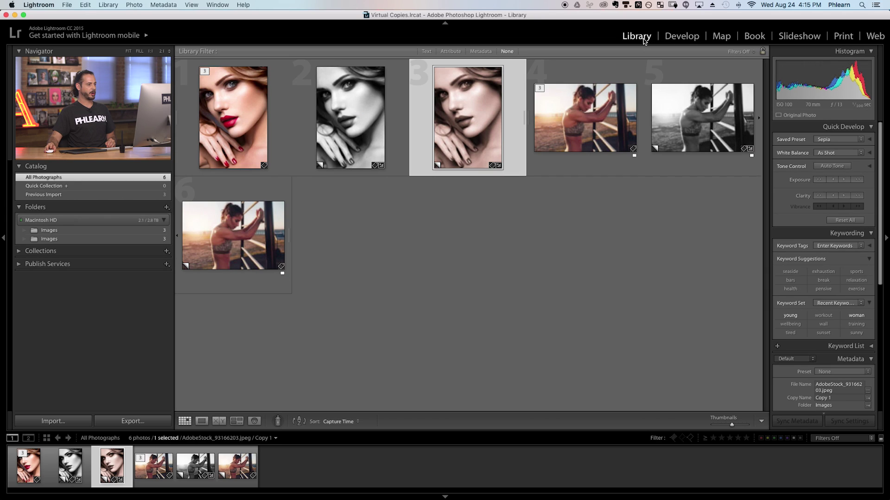
{"action": "left_click", "coordinate": [253, 233]}
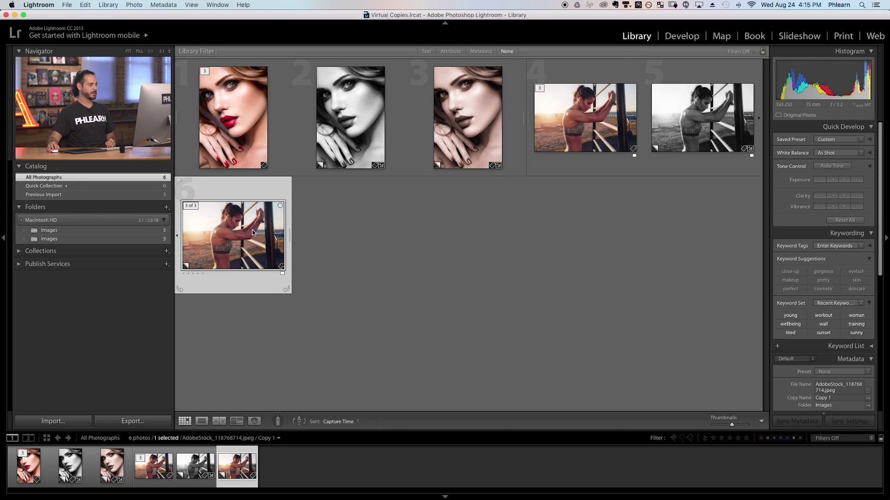
{"action": "left_click", "coordinate": [682, 38]}
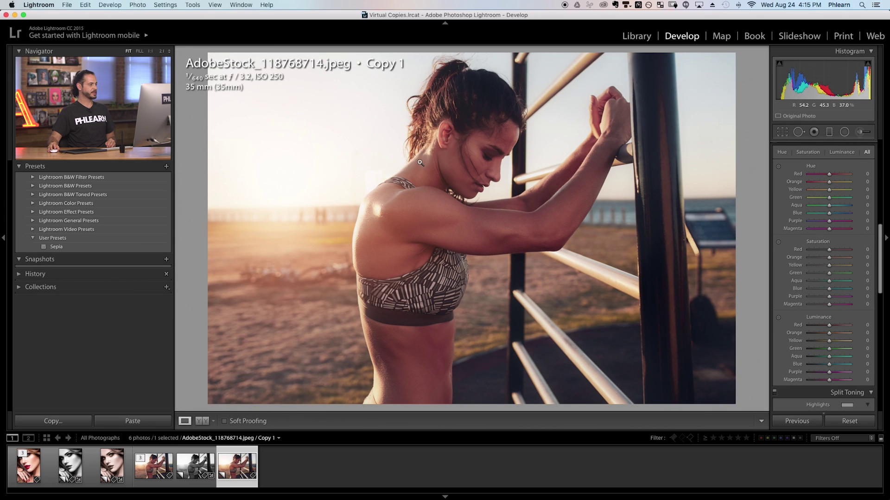
{"action": "left_click", "coordinate": [118, 249]}
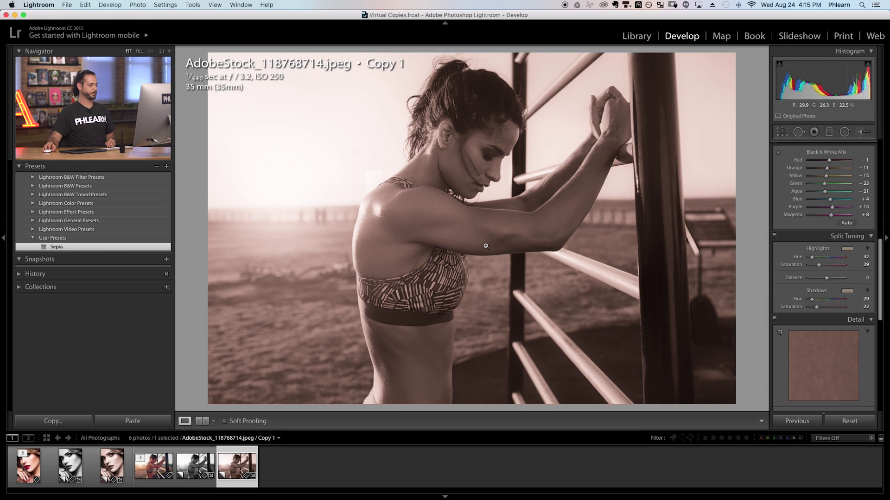
{"action": "left_click", "coordinate": [636, 37]}
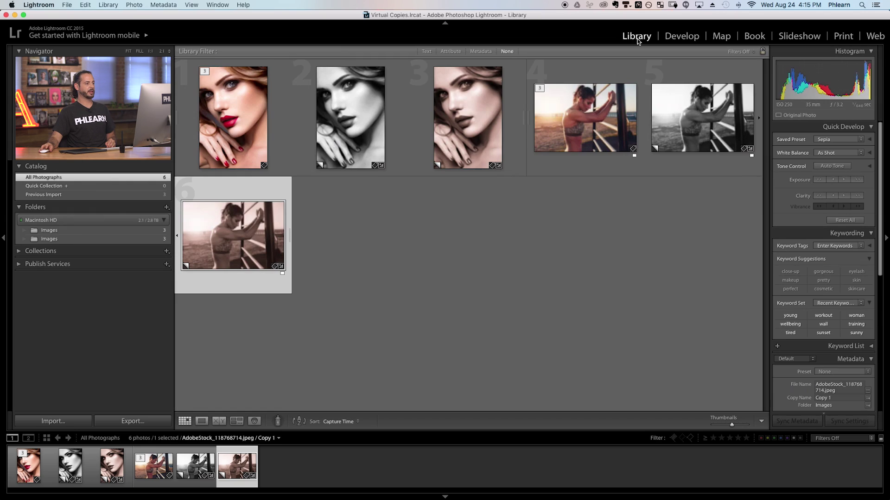
{"action": "left_click", "coordinate": [499, 258]}
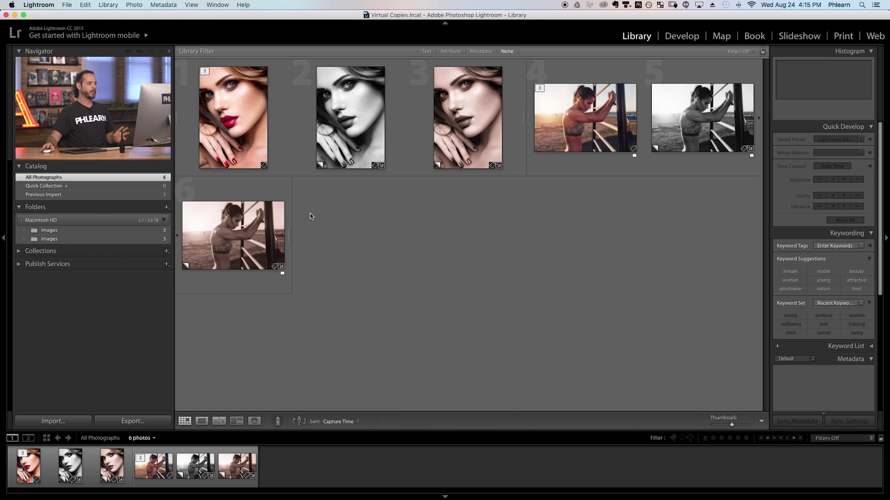
Compare the color, black-and-white and sepia portrait and athlete pairs by selecting each pair in turn, and deselect all photos.
{"action": "left_click", "coordinate": [218, 106]}
{"action": "left_click", "coordinate": [583, 117], "text": "super"}
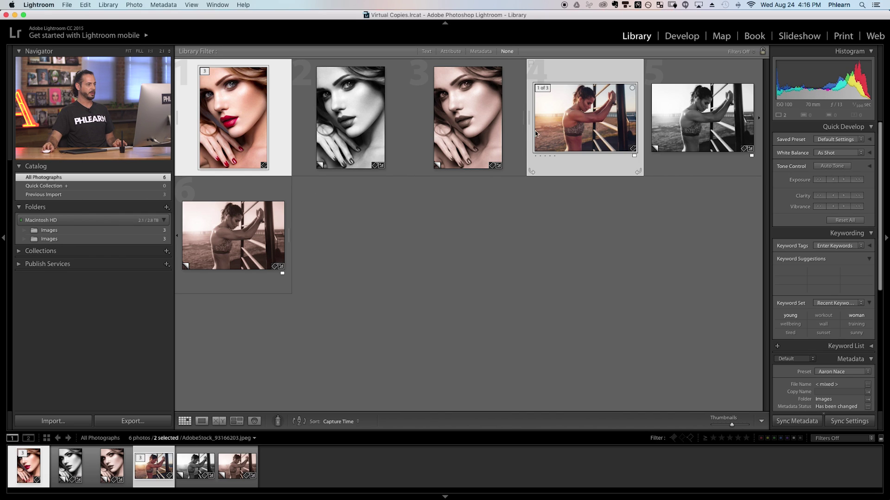
{"action": "left_click", "coordinate": [362, 122]}
{"action": "left_click", "coordinate": [709, 119], "text": "super"}
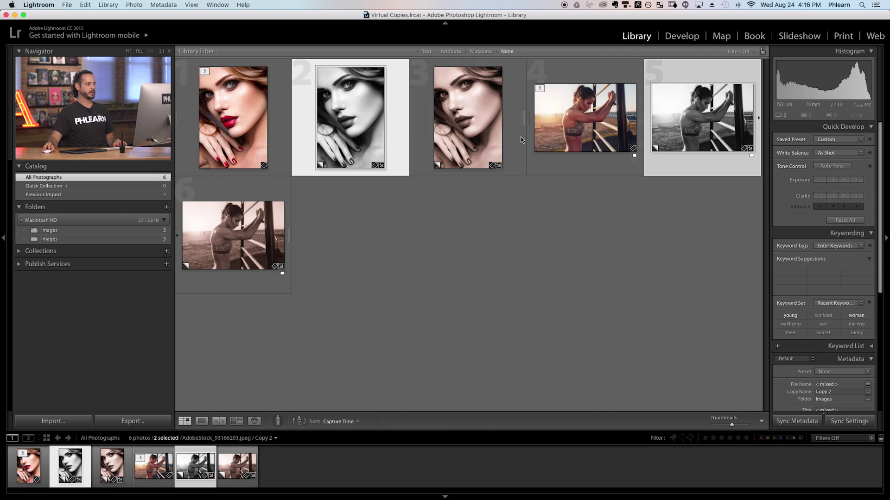
{"action": "left_click", "coordinate": [470, 121]}
{"action": "left_click", "coordinate": [250, 236], "text": "super"}
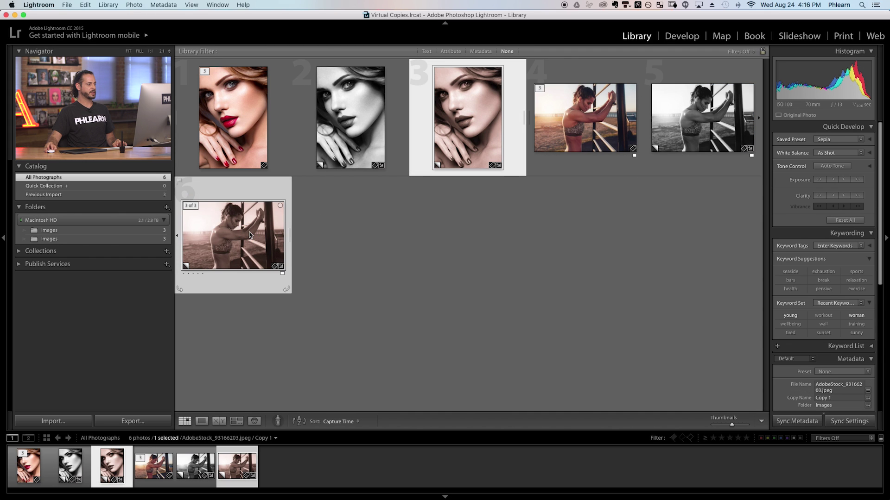
{"action": "left_click", "coordinate": [455, 240]}
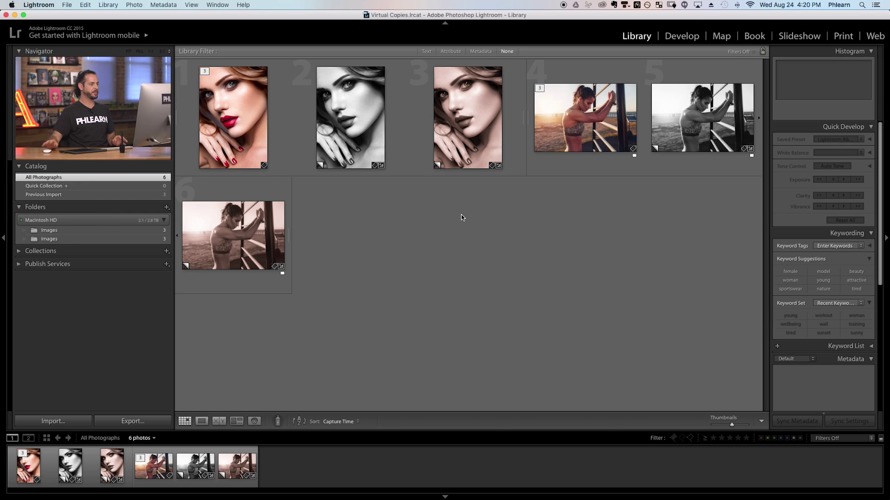
Select the original color portrait and athlete photos and open the export settings for both.
{"action": "left_click", "coordinate": [244, 122]}
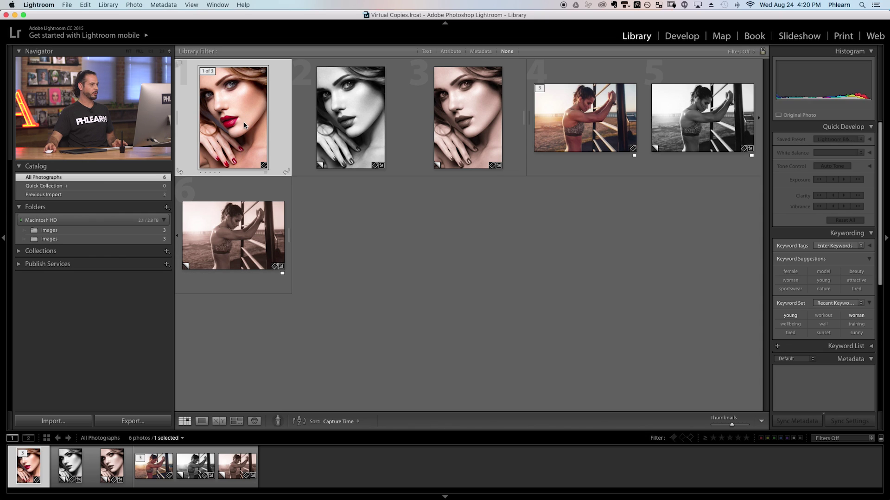
{"action": "left_click", "coordinate": [593, 122], "text": "super"}
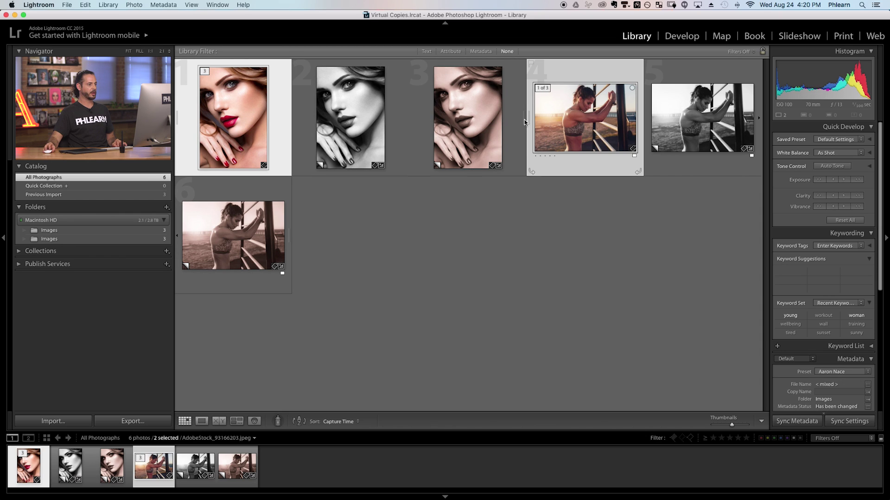
{"action": "right_click", "coordinate": [543, 101]}
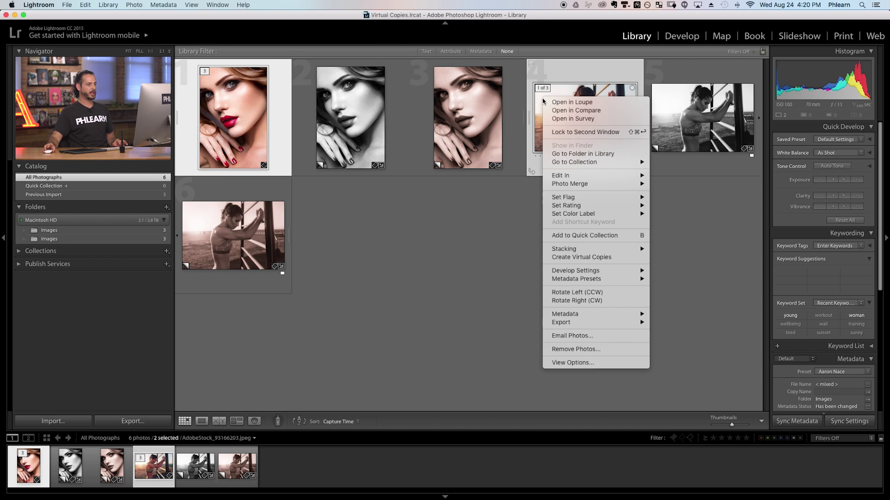
{"action": "mouse_move", "coordinate": [574, 324]}
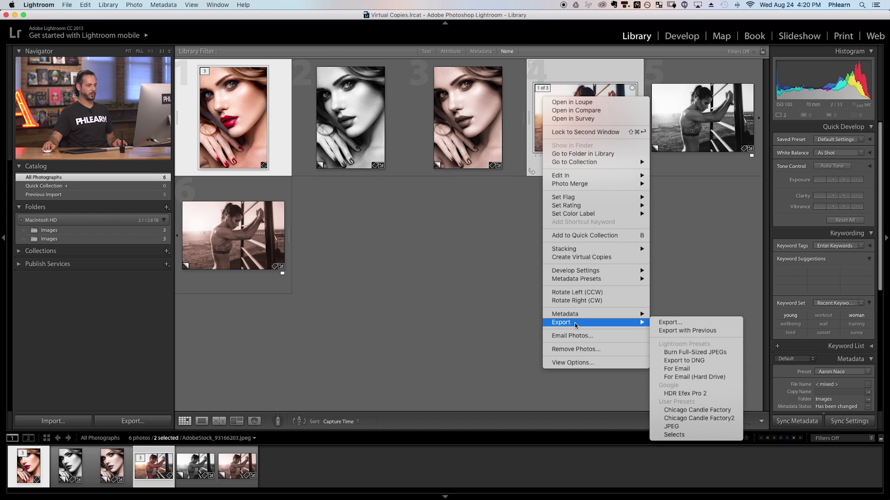
{"action": "left_click", "coordinate": [663, 323]}
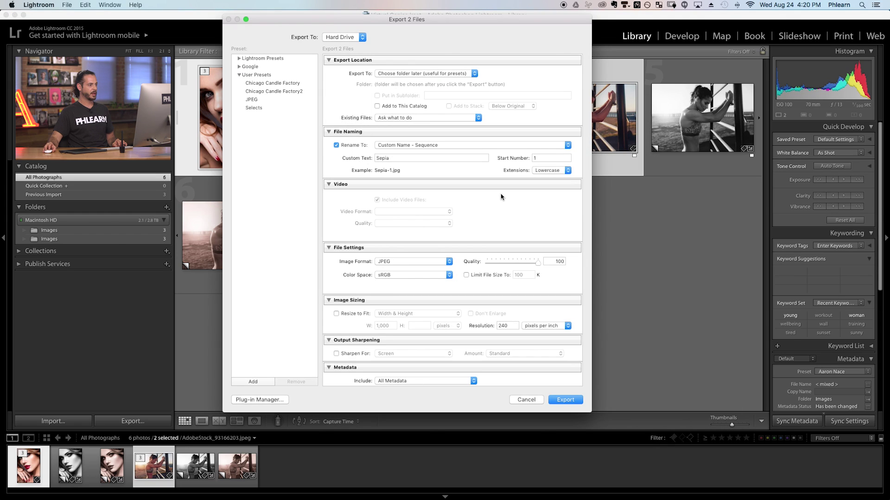
Set the export to rename files as Custom Name - Sequence with the custom text Color, keeping the folder choice for export time.
{"action": "left_click", "coordinate": [336, 146]}
{"action": "left_click", "coordinate": [337, 145]}
{"action": "left_click", "coordinate": [413, 146]}
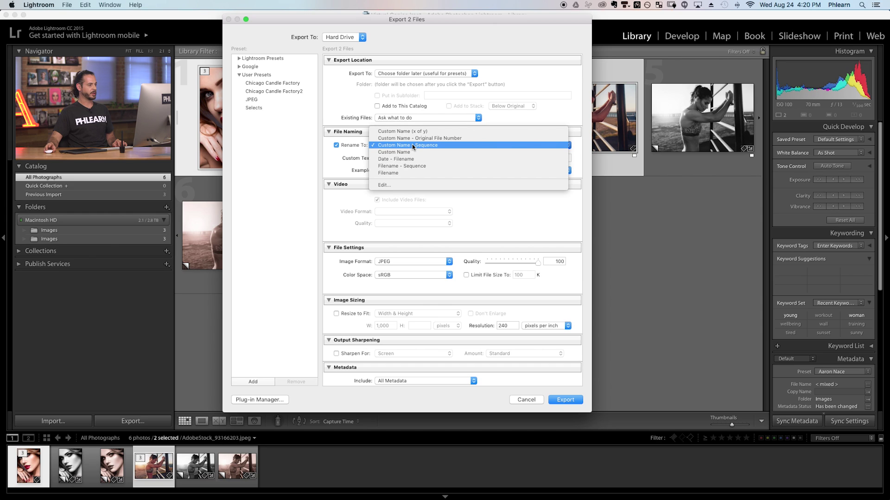
{"action": "left_click", "coordinate": [414, 146]}
{"action": "left_click", "coordinate": [410, 156]}
{"action": "type", "text": "Color"}
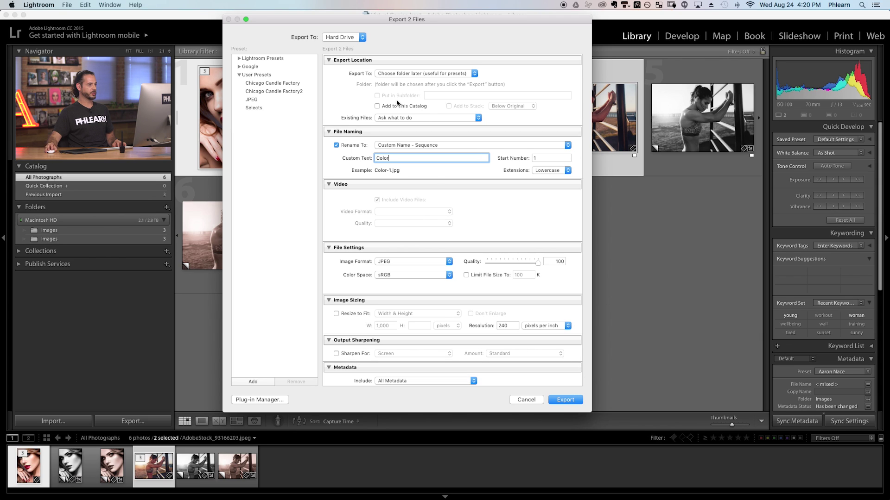
{"action": "left_click", "coordinate": [426, 73]}
{"action": "left_click", "coordinate": [424, 74]}
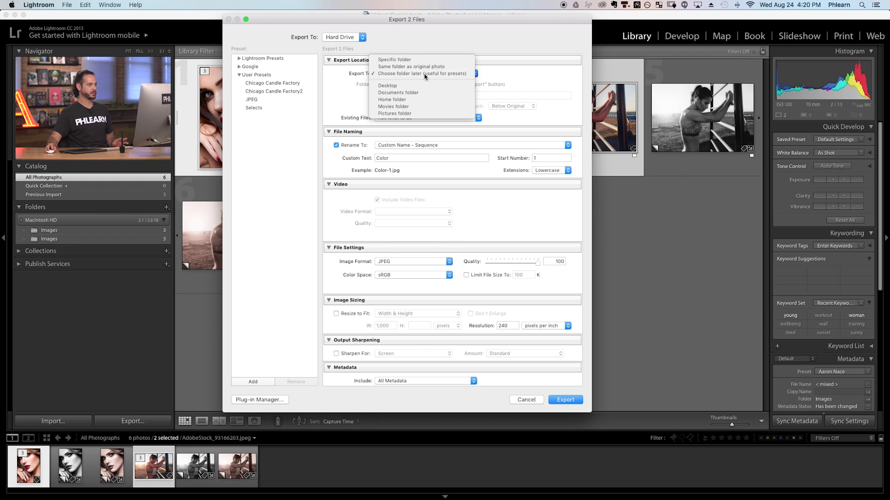
Start the export and choose the Post folder of 8.24 Virtual Copies in 2016 Episodes, under 2016 Current Projects, as the location.
{"action": "left_click", "coordinate": [567, 401]}
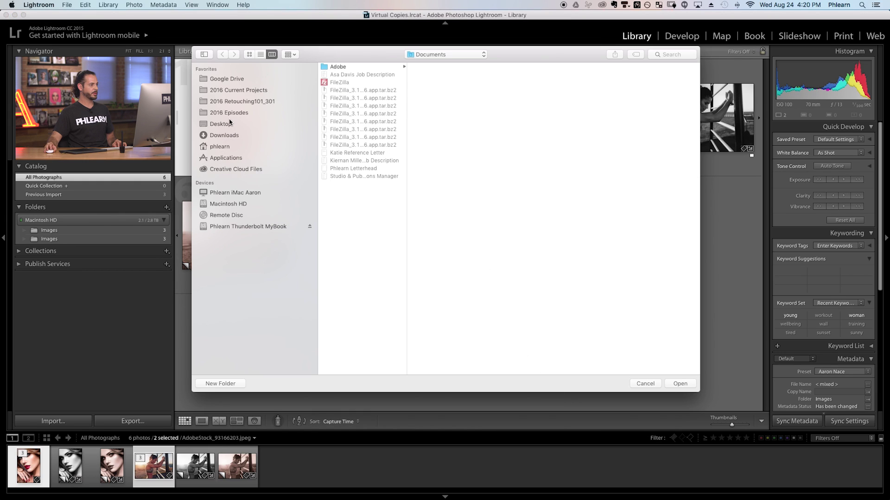
{"action": "left_click", "coordinate": [241, 90]}
{"action": "left_click", "coordinate": [358, 66]}
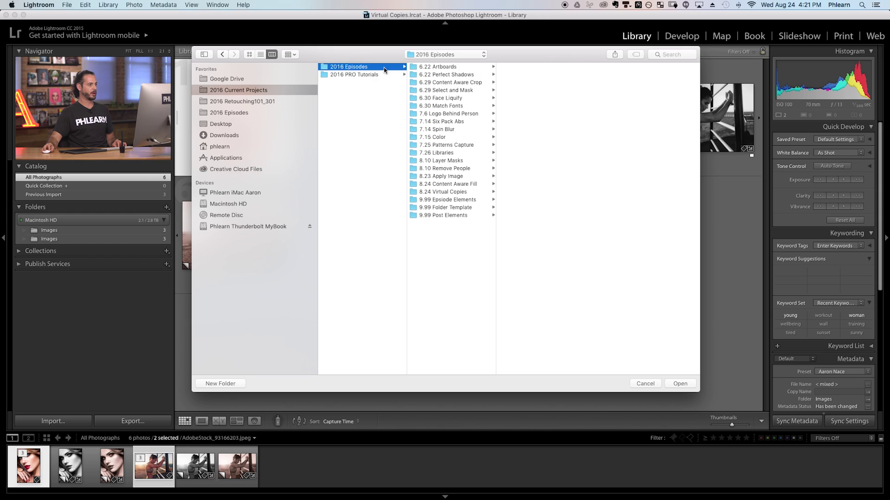
{"action": "left_click", "coordinate": [457, 176]}
{"action": "left_click", "coordinate": [518, 91]}
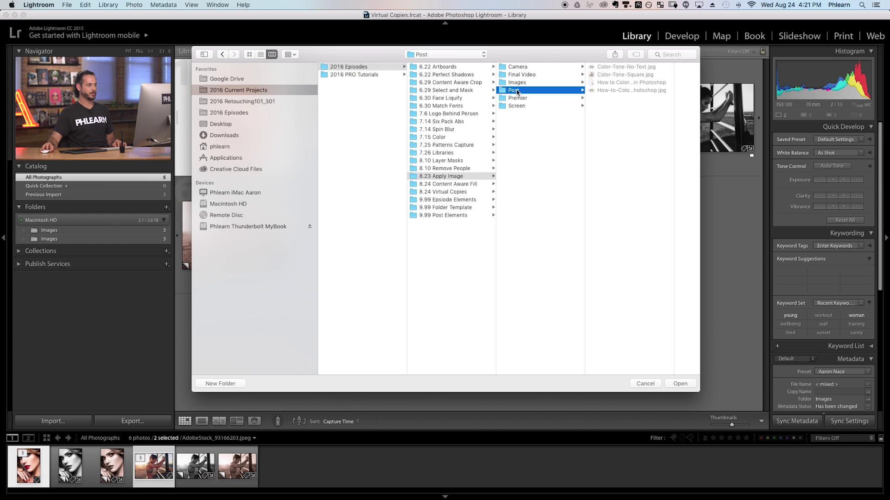
{"action": "left_click", "coordinate": [461, 192]}
{"action": "left_click", "coordinate": [536, 90]}
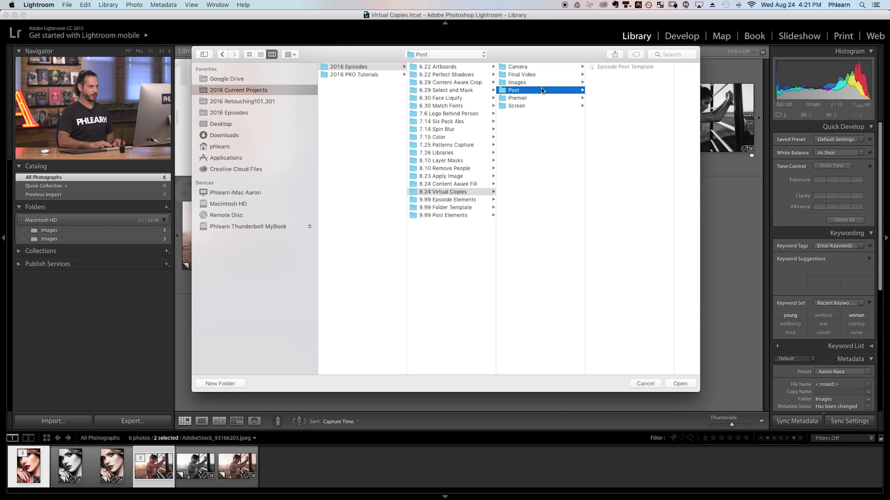
Create a folder named Color inside Post and export the two color photos into it.
{"action": "key", "text": "super+shift+n"}
{"action": "type", "text": "C"}
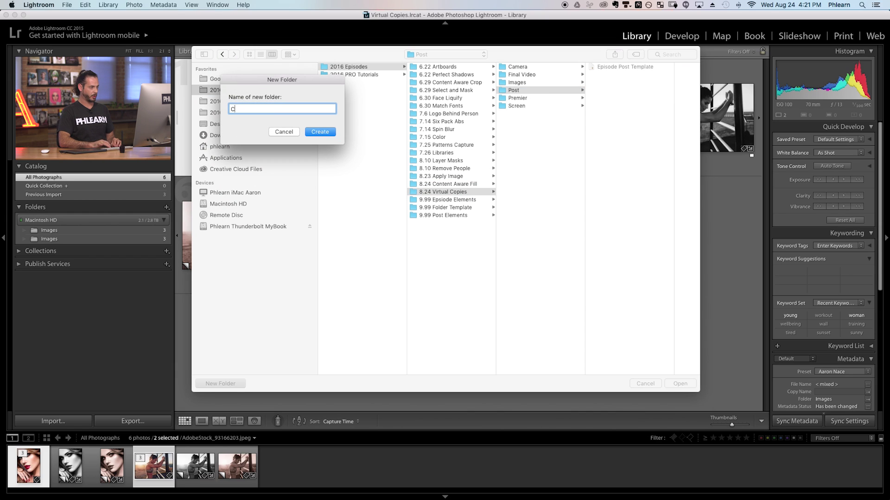
{"action": "type", "text": "olor"}
{"action": "key", "text": "Return"}
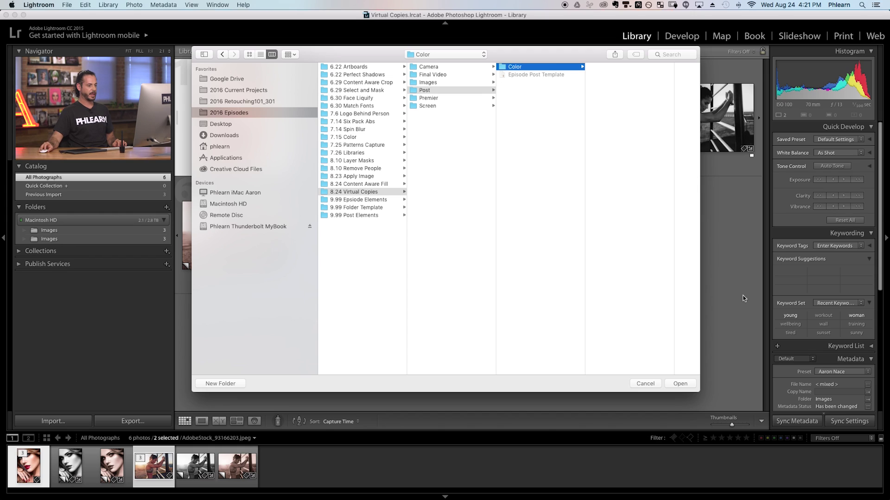
{"action": "left_click", "coordinate": [684, 385]}
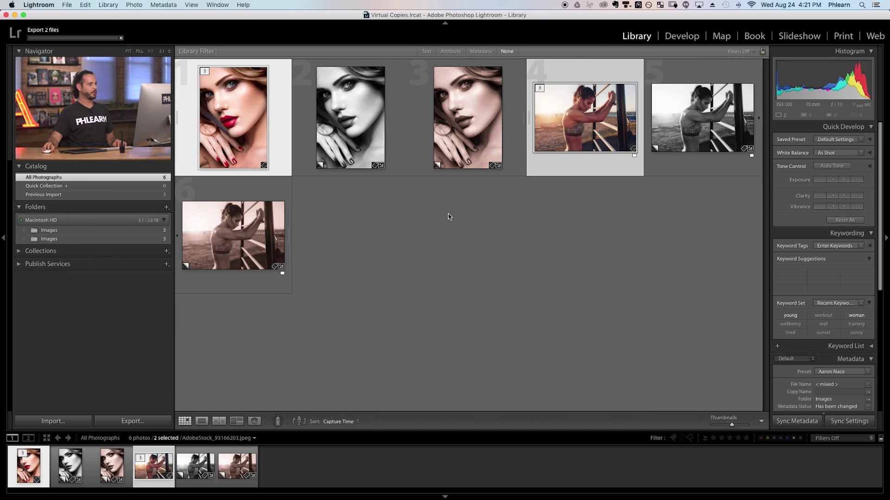
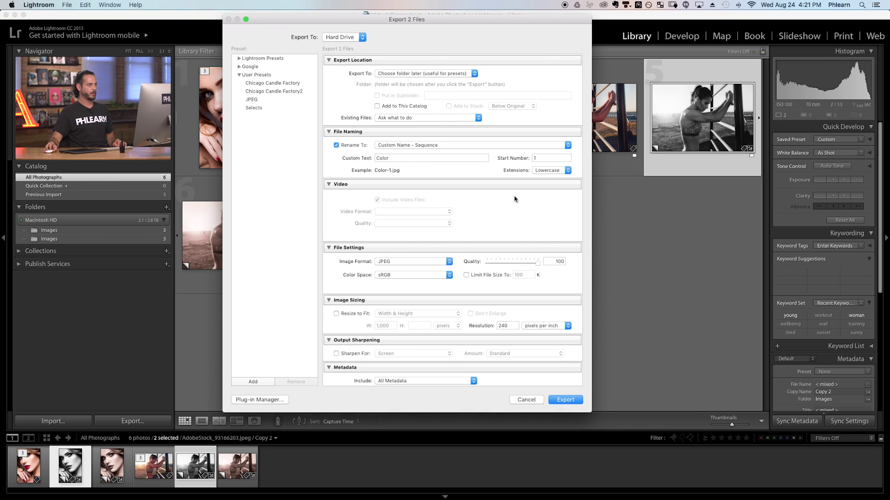
Export the black-and-white portrait and athlete copies with the custom text BW into a new BW folder inside Post.
{"action": "double_click", "coordinate": [417, 160]}
{"action": "type", "text": "BW"}
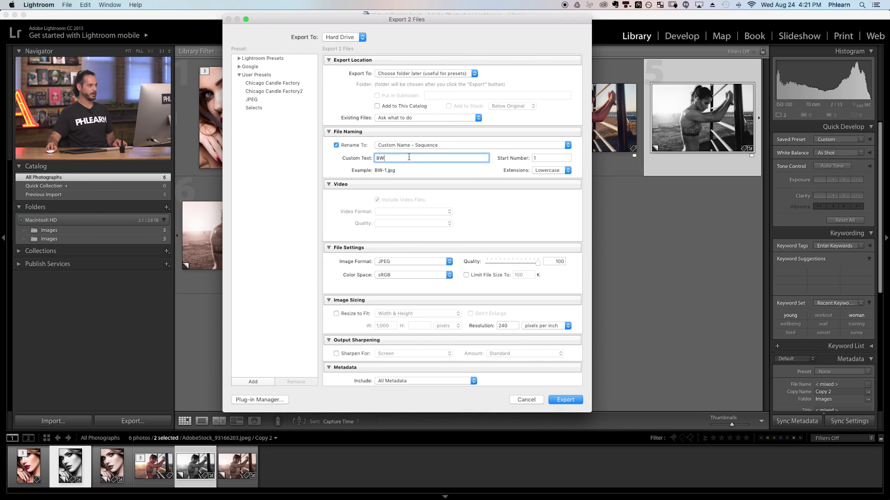
{"action": "left_click", "coordinate": [566, 400]}
{"action": "left_click", "coordinate": [427, 56]}
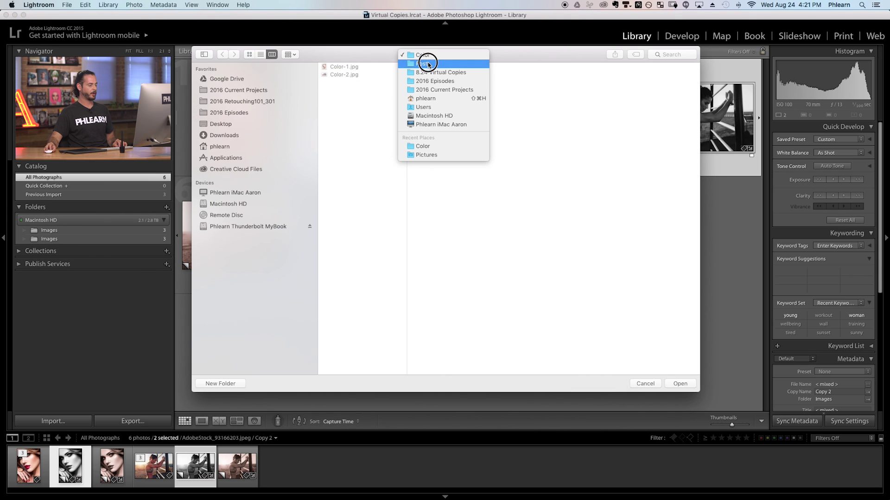
{"action": "left_click", "coordinate": [428, 62]}
{"action": "key", "text": "shift+super+n"}
{"action": "type", "text": "BW"}
{"action": "key", "text": "Return"}
{"action": "key", "text": "Return"}
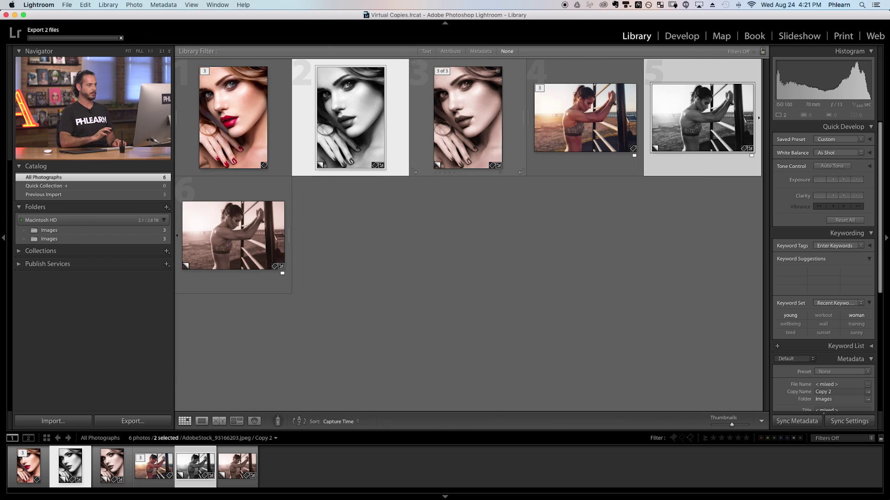
Select the sepia portrait and athlete copies, open their export settings, and set the custom file name text to Sepia.
{"action": "left_click", "coordinate": [488, 84]}
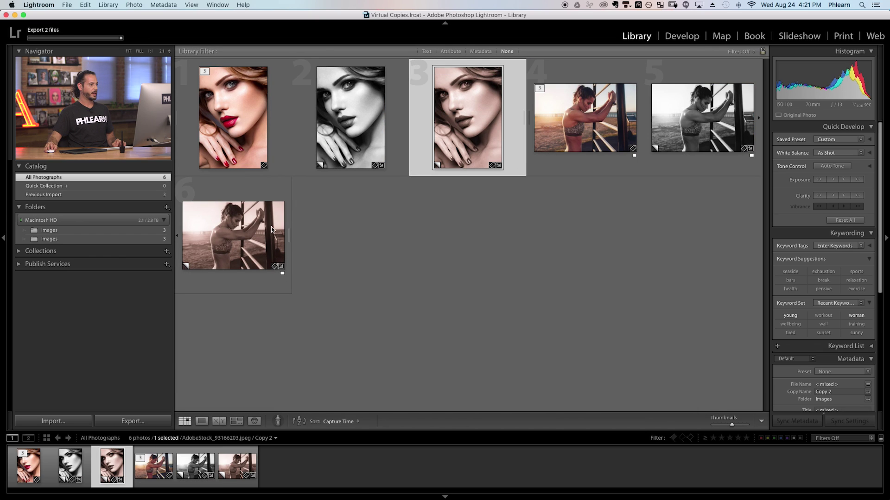
{"action": "left_click", "coordinate": [252, 240], "text": "super"}
{"action": "right_click", "coordinate": [252, 240]}
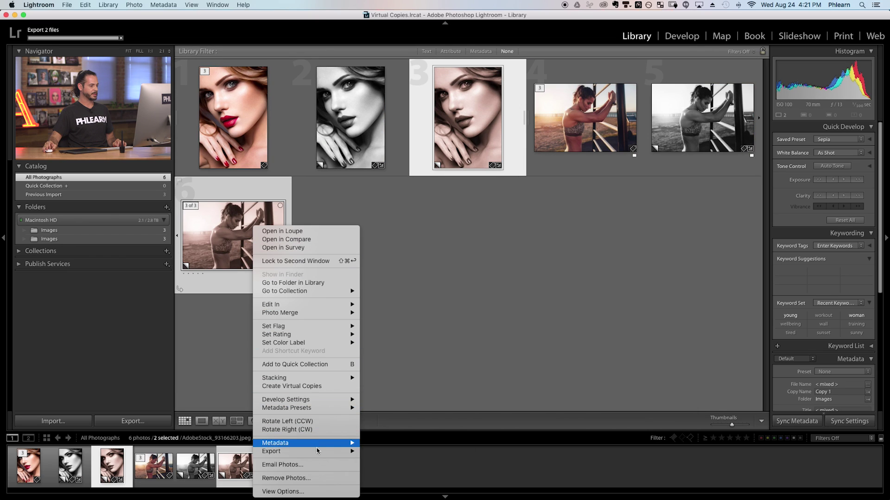
{"action": "mouse_move", "coordinate": [325, 452]}
{"action": "left_click", "coordinate": [377, 379]}
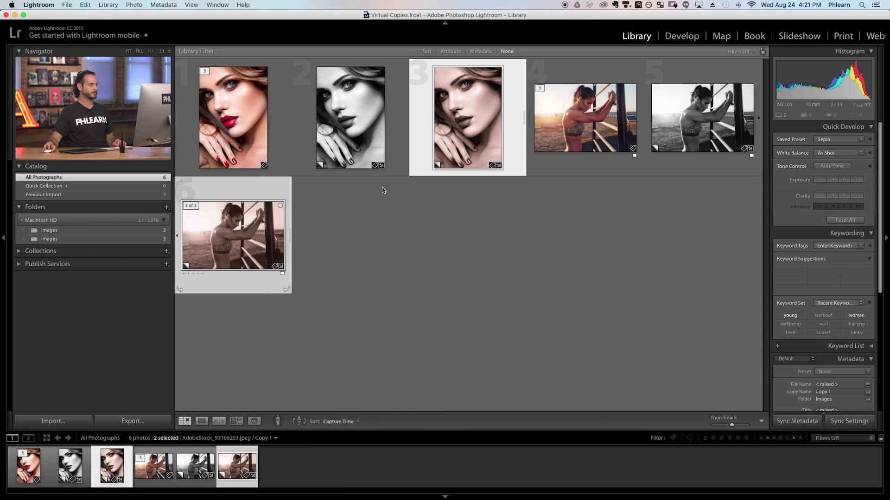
{"action": "type", "text": "Sepa"}
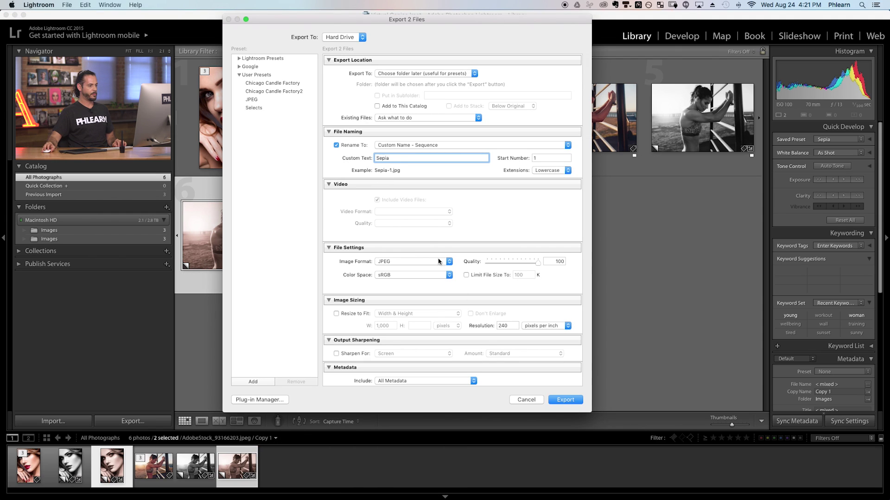
Export the two sepia copies into a new folder named Sepia inside Post.
{"action": "left_click", "coordinate": [560, 405]}
{"action": "left_click", "coordinate": [447, 54]}
{"action": "left_click", "coordinate": [447, 61]}
{"action": "key", "text": "super+shift+n"}
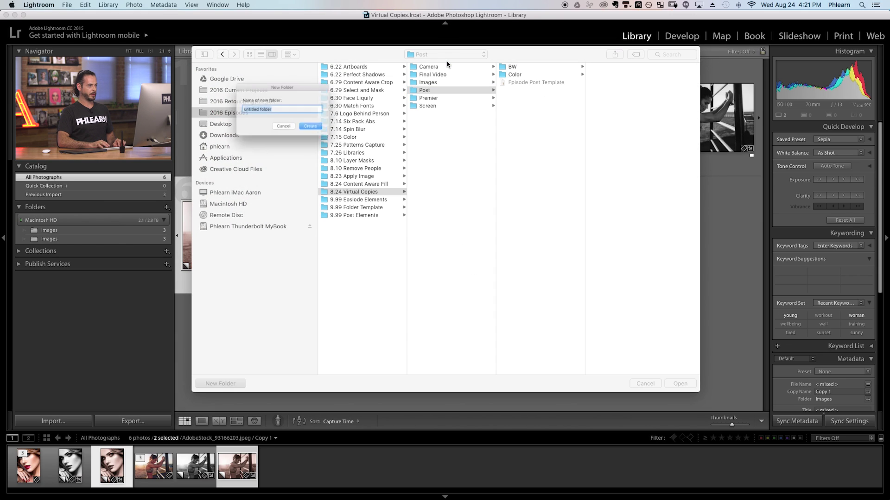
{"action": "type", "text": "Sepia"}
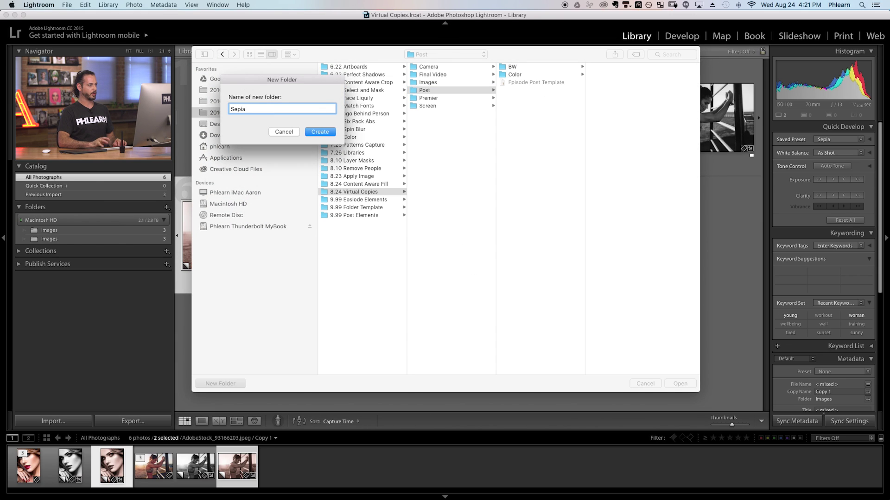
{"action": "key", "text": "Return"}
{"action": "key", "text": "Return"}
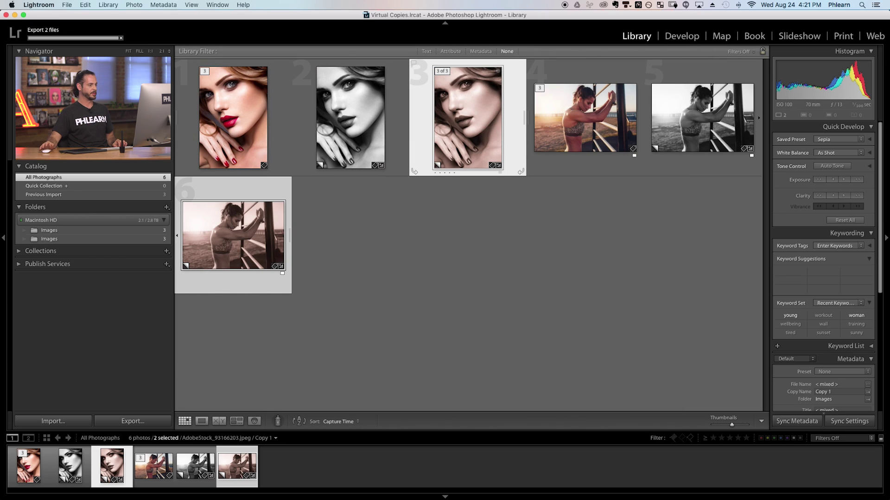
Switch to Finder, open the Post folder, and preview the exported images in the Color folder.
{"action": "key", "text": "super+Tab"}
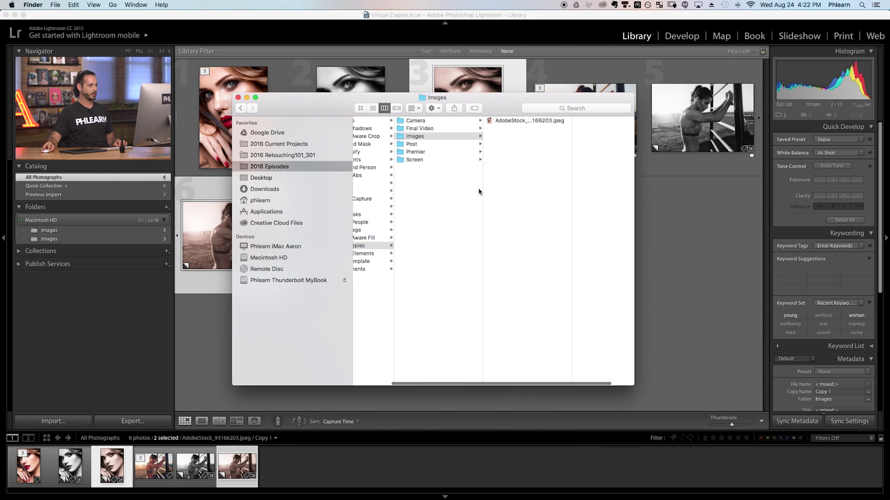
{"action": "left_click", "coordinate": [459, 144]}
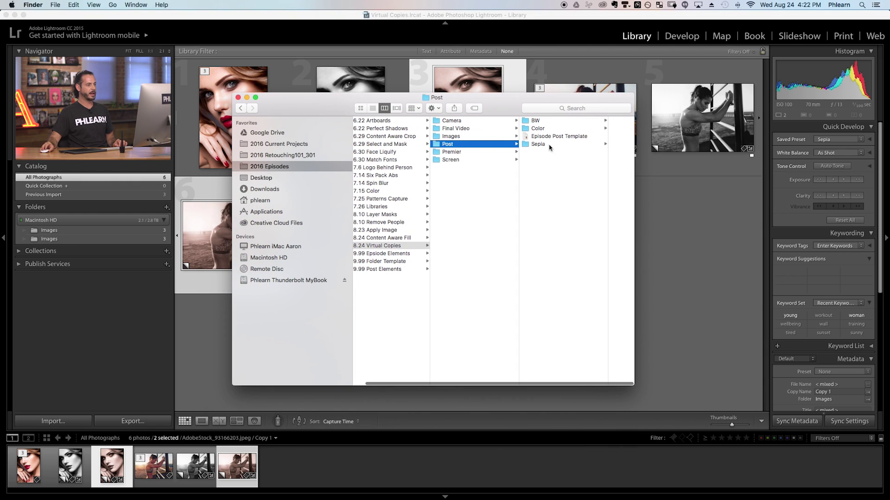
{"action": "left_click", "coordinate": [547, 120]}
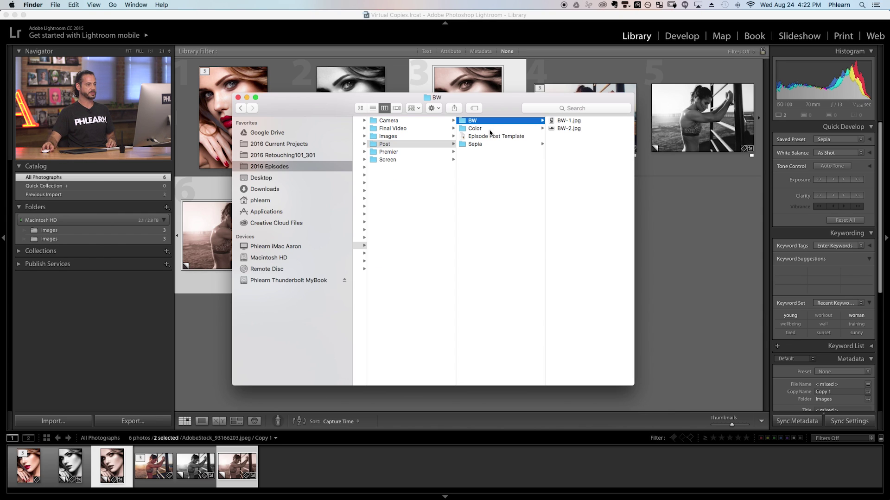
{"action": "left_click", "coordinate": [477, 128]}
{"action": "left_click", "coordinate": [570, 121]}
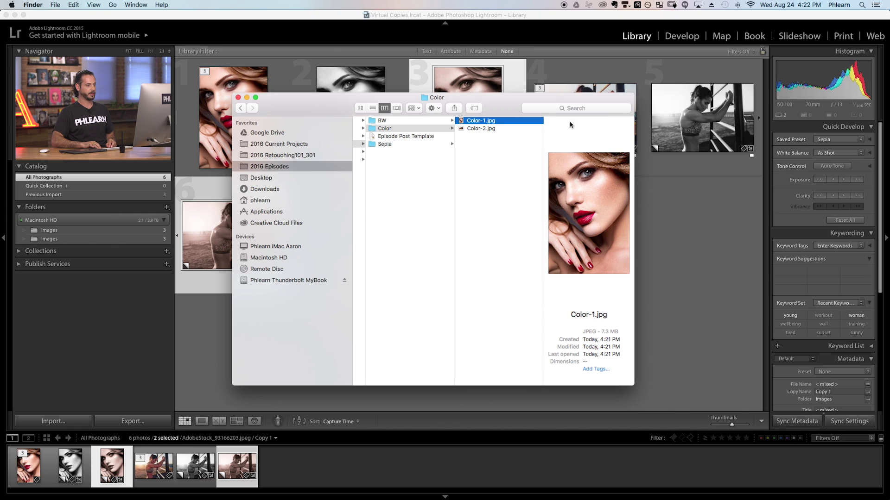
{"action": "key", "text": "Down"}
Preview the exported images in the BW and Sepia folders, and review the contents of all three look folders.
{"action": "left_click", "coordinate": [431, 121]}
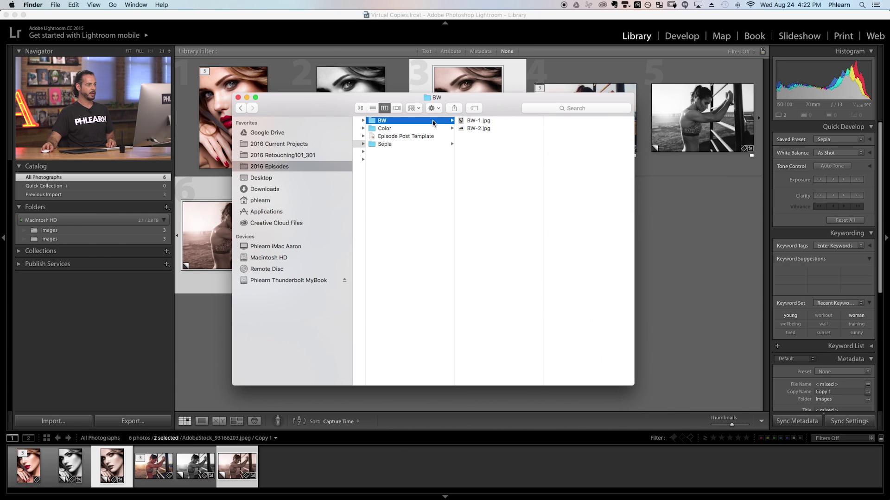
{"action": "left_click", "coordinate": [494, 124]}
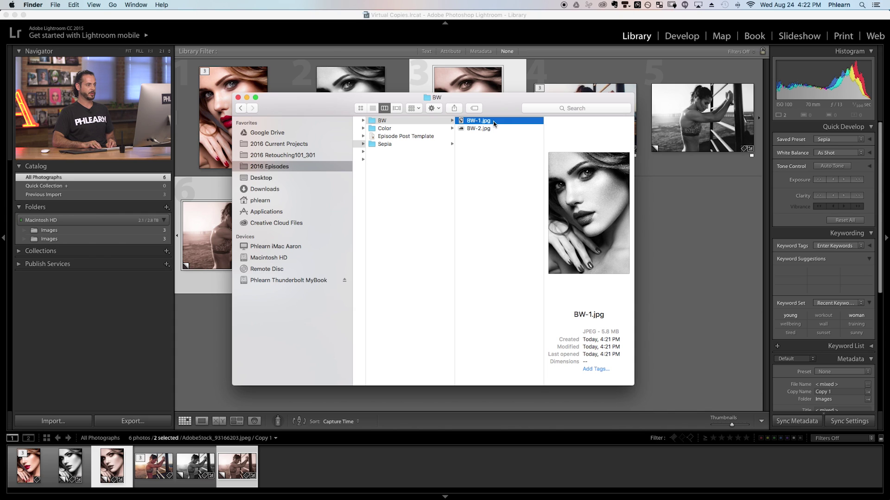
{"action": "key", "text": "Down"}
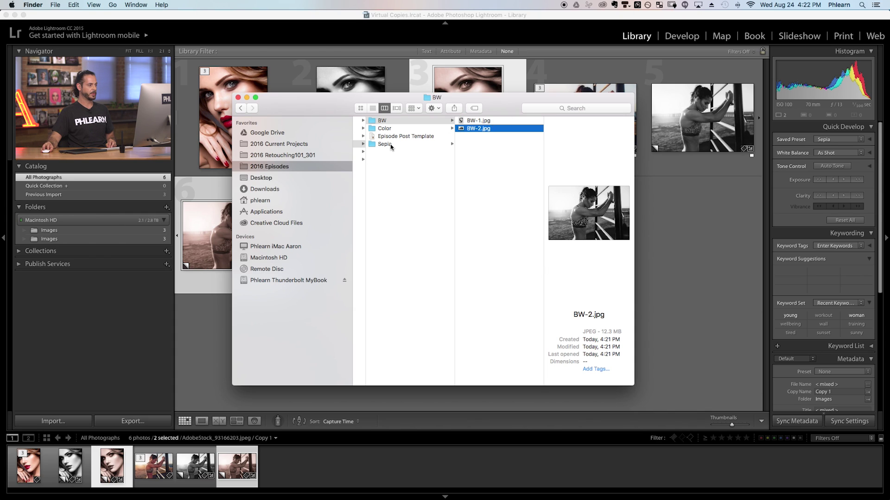
{"action": "left_click", "coordinate": [385, 144]}
{"action": "left_click", "coordinate": [487, 122]}
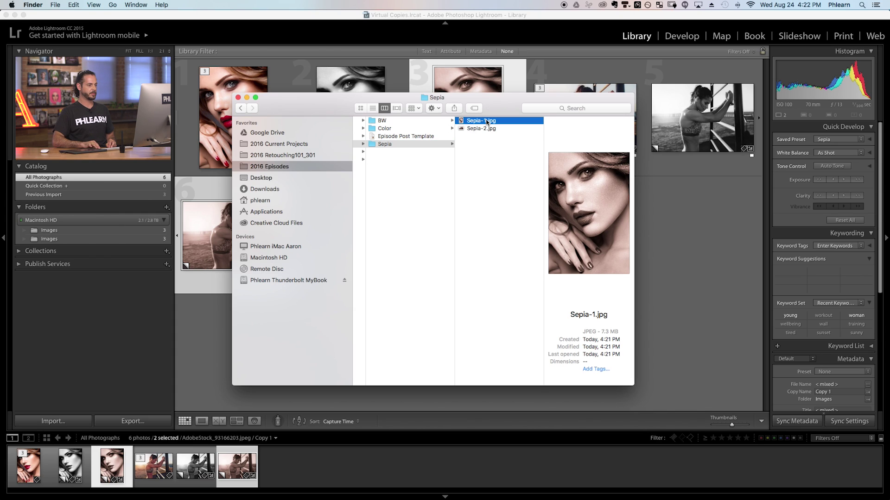
{"action": "key", "text": "Down"}
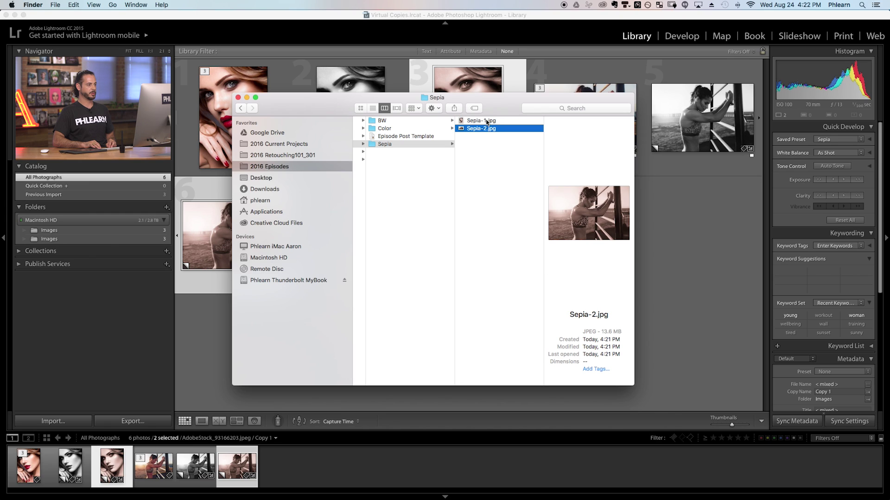
{"action": "left_click", "coordinate": [387, 130]}
{"action": "left_click", "coordinate": [388, 122]}
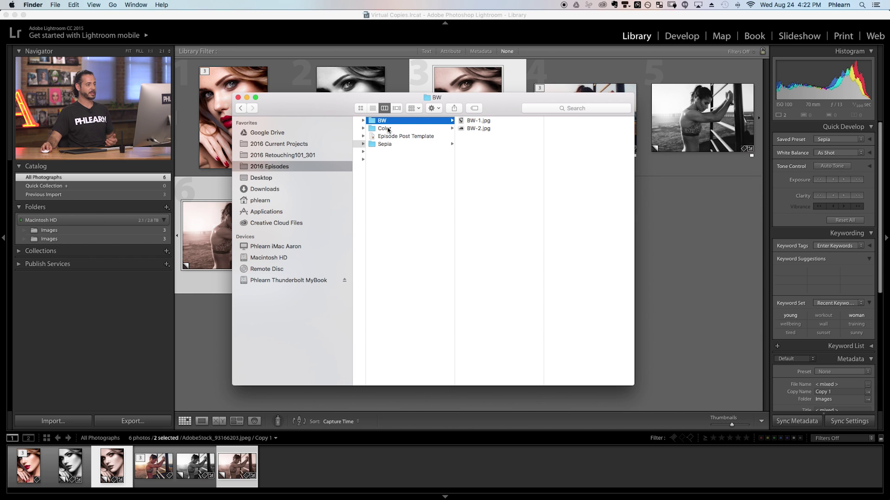
{"action": "left_click", "coordinate": [388, 128]}
{"action": "left_click", "coordinate": [388, 145]}
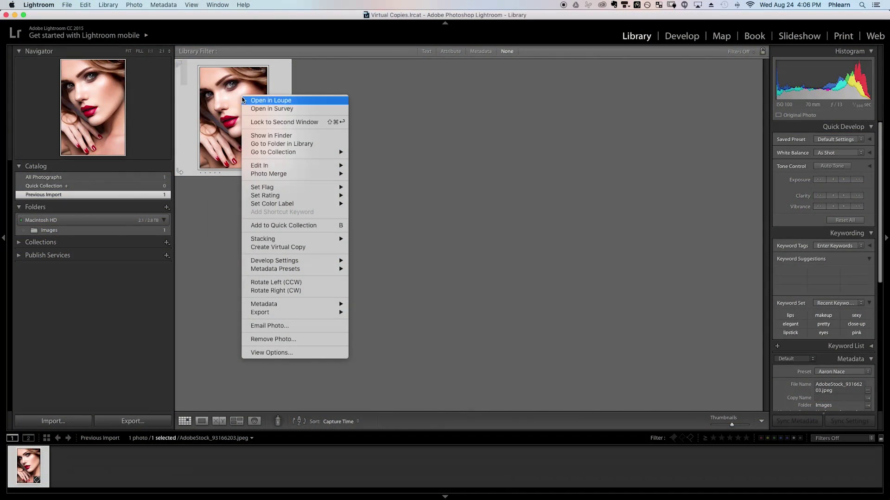
In Lightroom, create two virtual copies of the color portrait.
{"action": "left_click", "coordinate": [301, 247]}
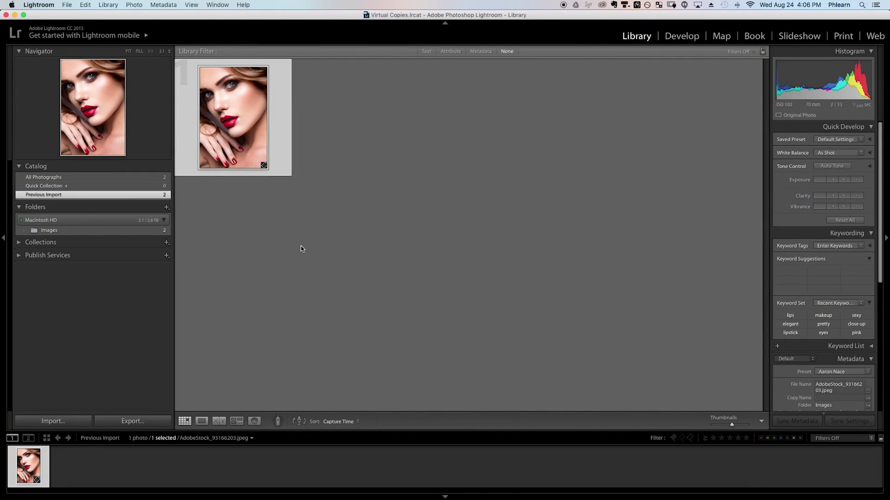
{"action": "left_click", "coordinate": [254, 134]}
{"action": "key", "text": "super+apostrophe"}
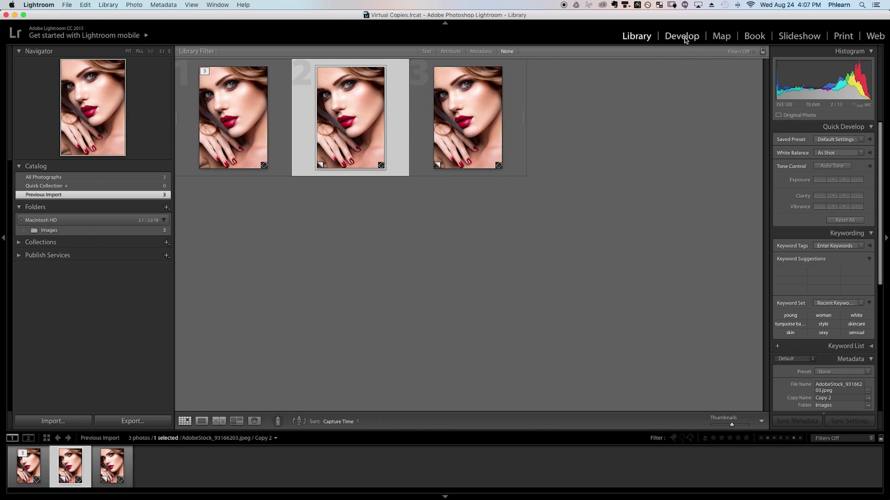
Open portrait Copy 2 for developing, convert it to Black & White, and review its tone curve and black-and-white mix.
{"action": "left_click", "coordinate": [682, 36]}
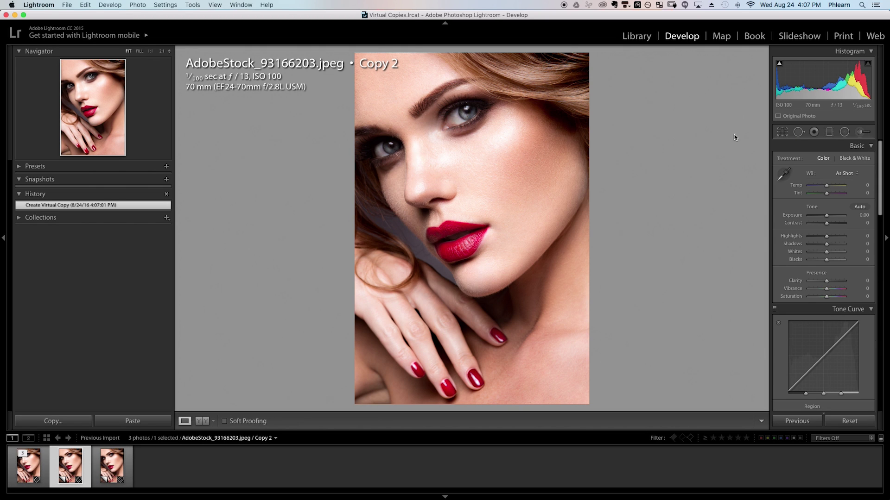
{"action": "left_click", "coordinate": [851, 159]}
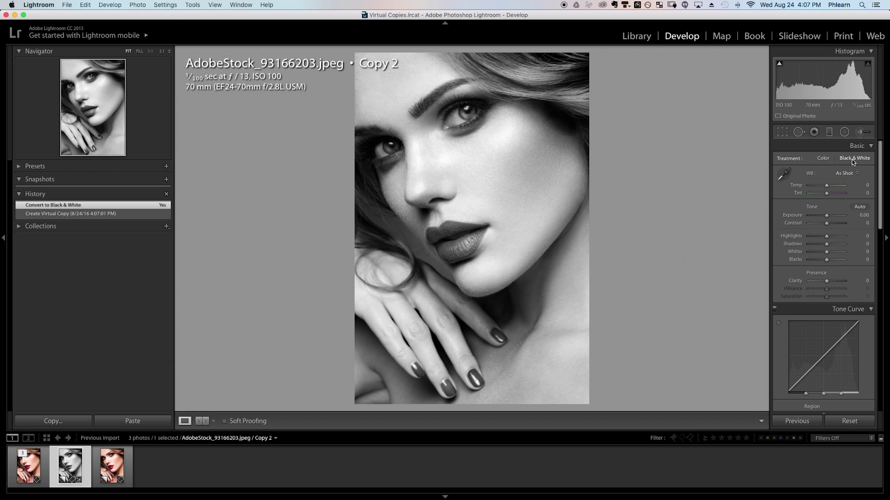
{"action": "scroll", "coordinate": [841, 185], "scroll_direction": "down", "scroll_amount": 1}
{"action": "scroll", "coordinate": [842, 185], "scroll_direction": "down", "scroll_amount": 10}
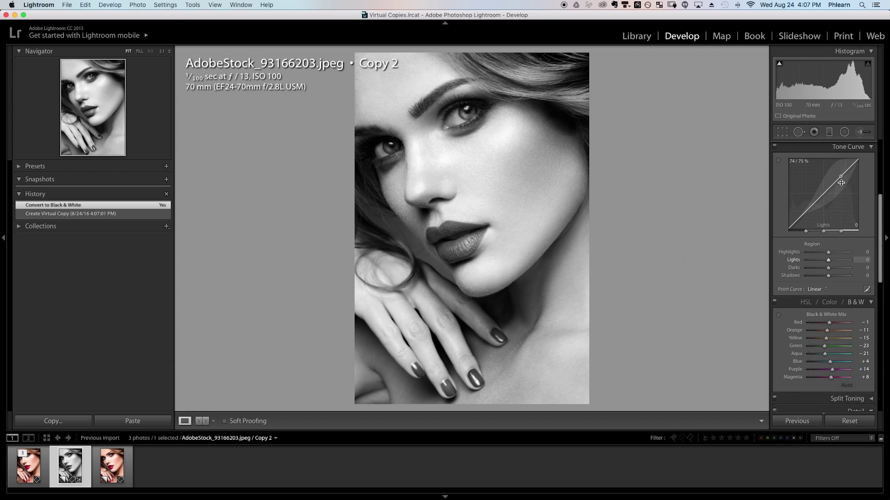
{"action": "scroll", "coordinate": [842, 186], "scroll_direction": "down", "scroll_amount": 2}
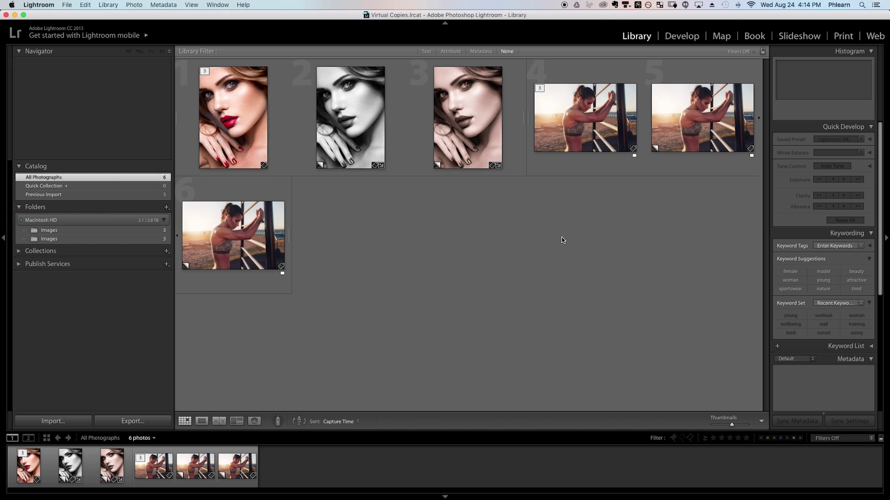
Select the black-and-white portrait and the second athlete photo, and include all settings for synchronizing from the portrait.
{"action": "left_click", "coordinate": [353, 116]}
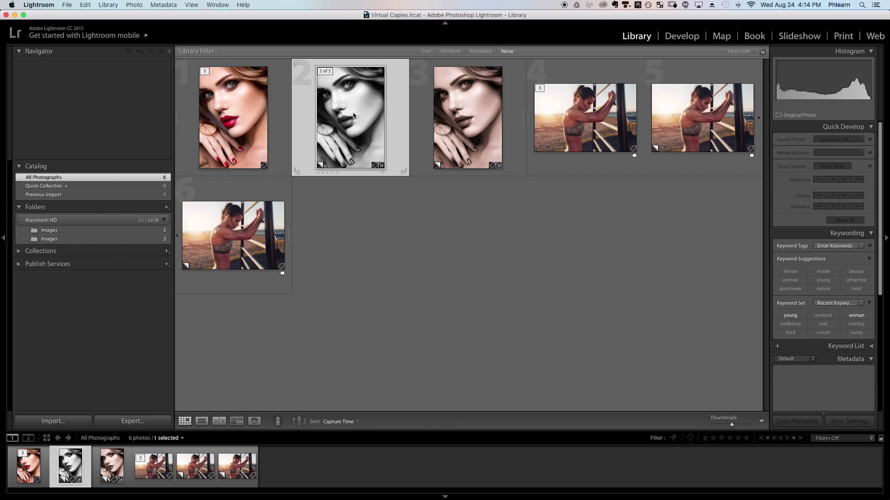
{"action": "left_click", "coordinate": [688, 122], "text": "super"}
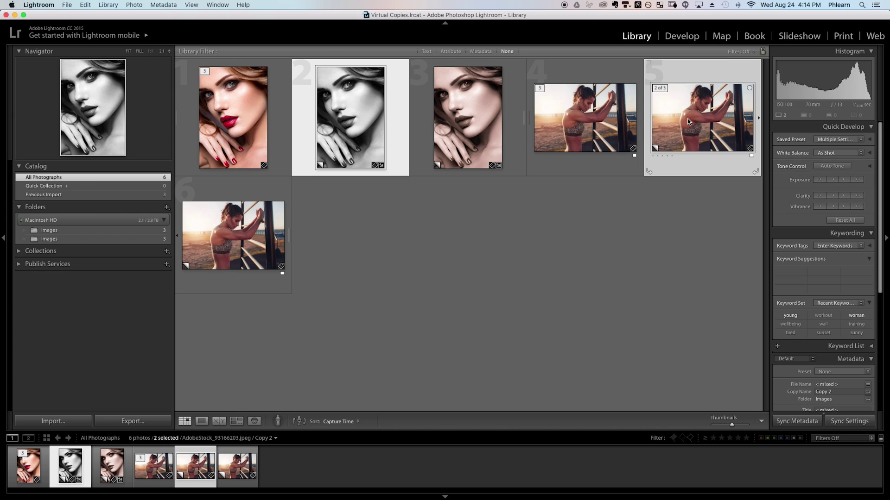
{"action": "left_click", "coordinate": [844, 422]}
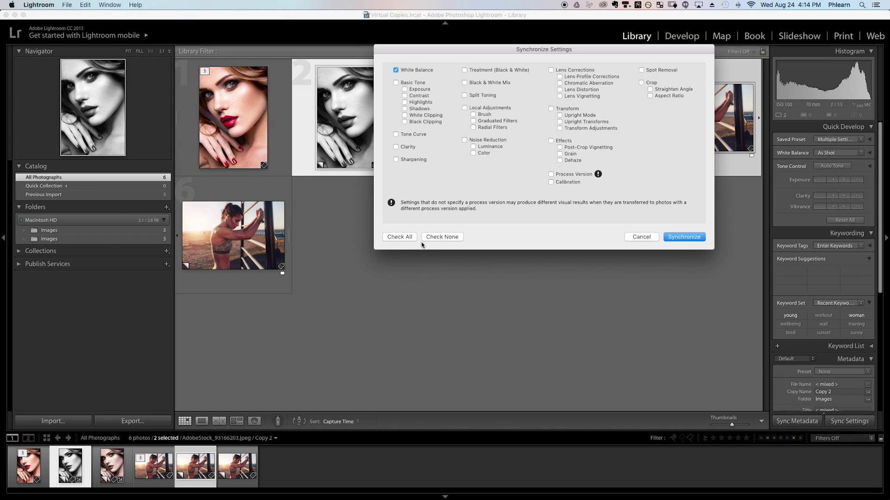
{"action": "left_click", "coordinate": [406, 237]}
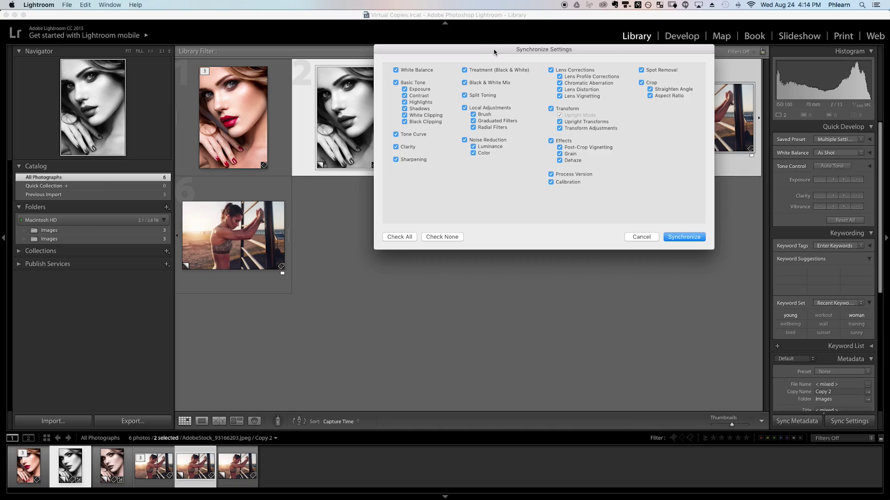